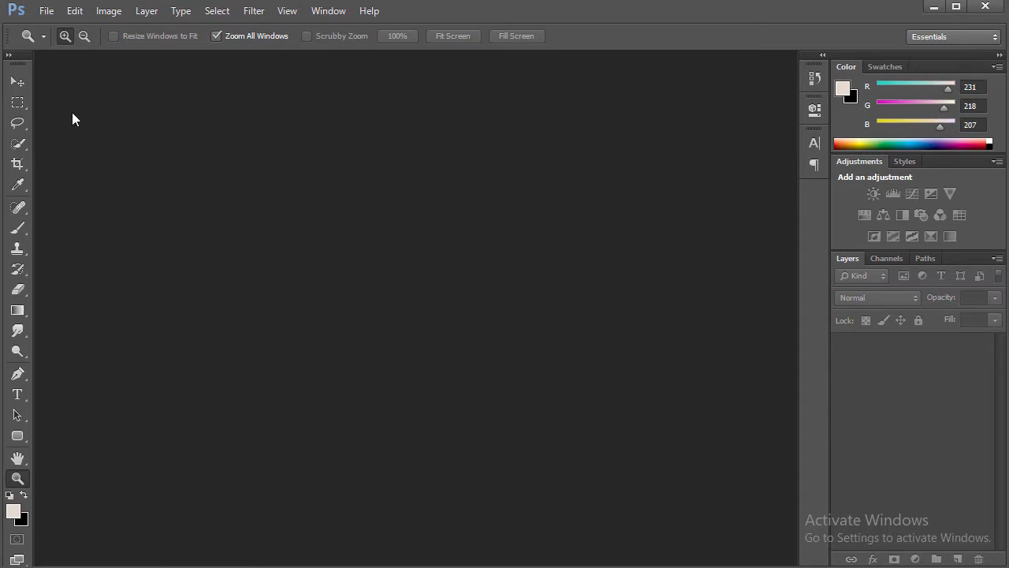
Step: Create a new 1500 × 2000 pixel RGB document at 2000 pixels/inch with a white background
click(47, 10)
click(57, 28)
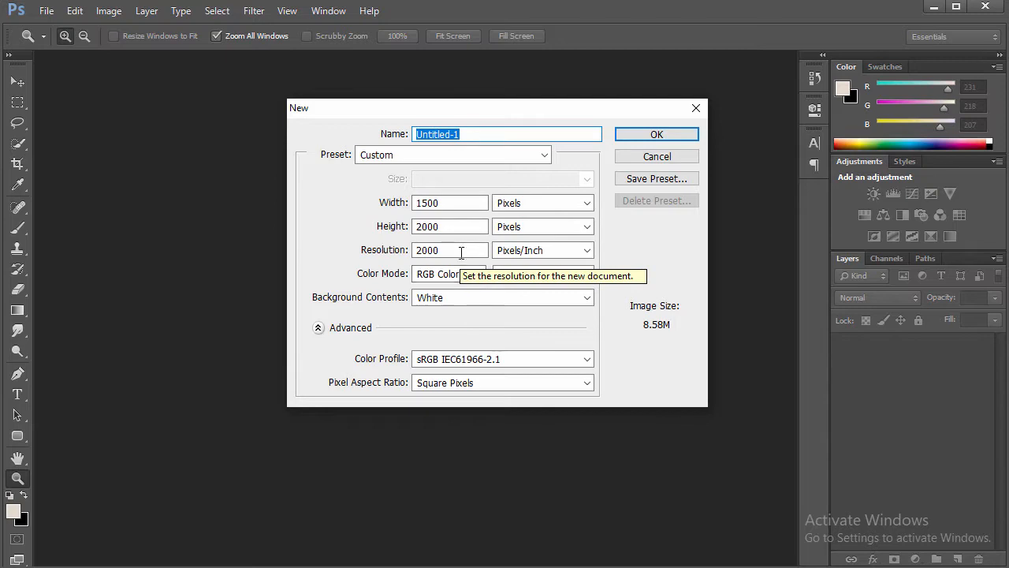
click(635, 137)
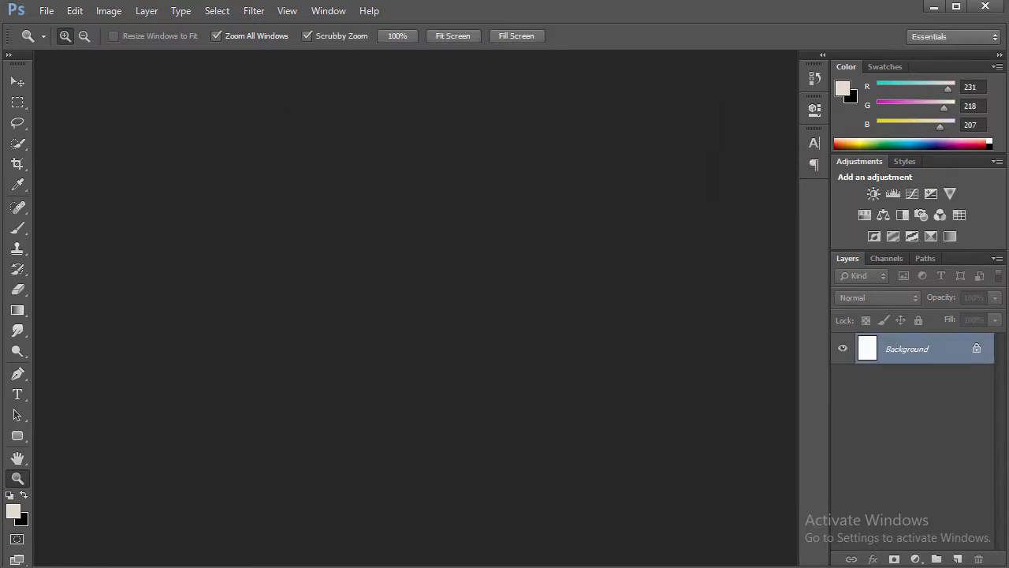
Step: Place the omid-armin street photo from New folder into the document and stretch its width to 1.51% to fill the canvas
key(alt+Tab)
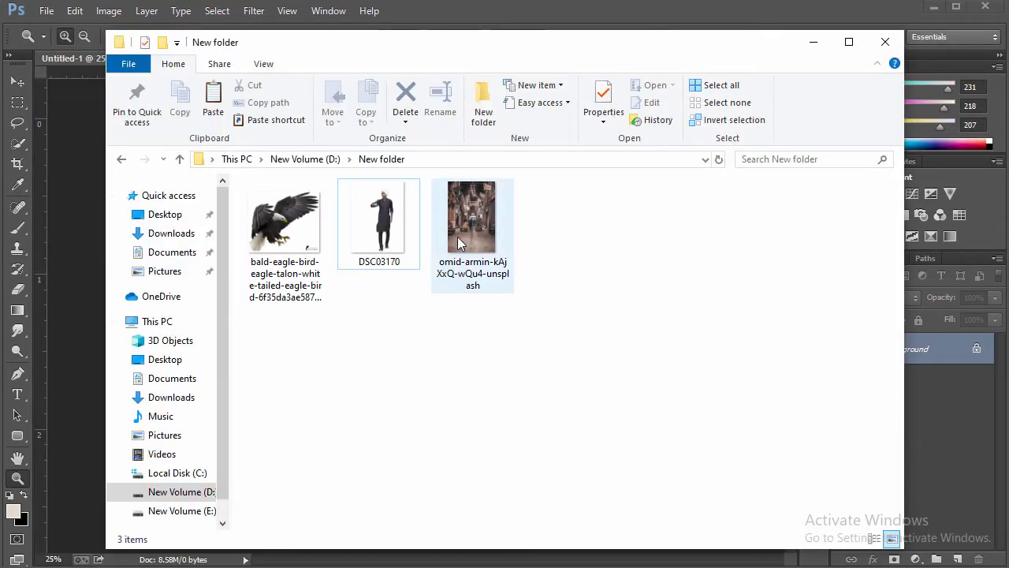
drag(458, 236, 81, 375)
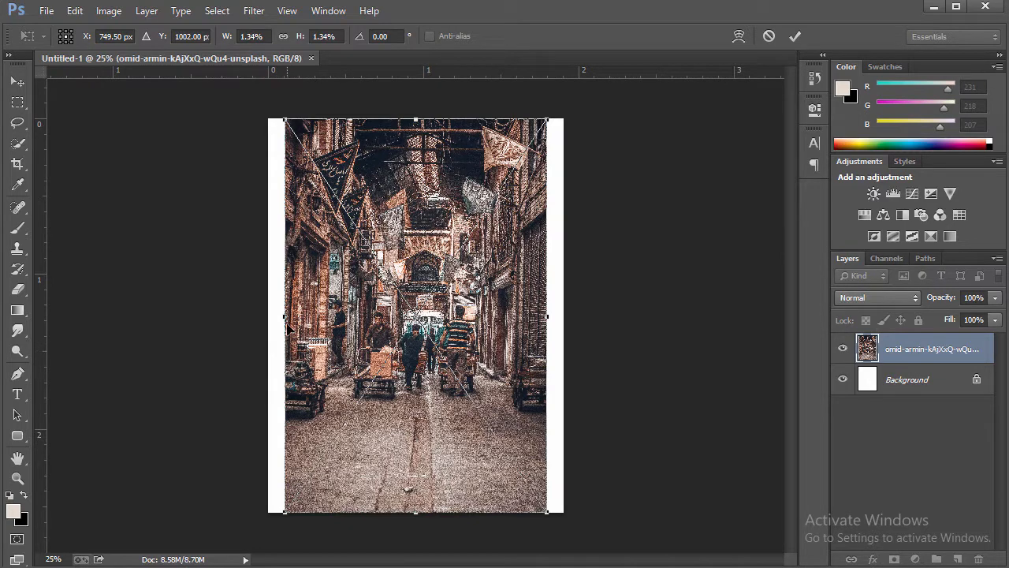
drag(276, 318, 260, 318)
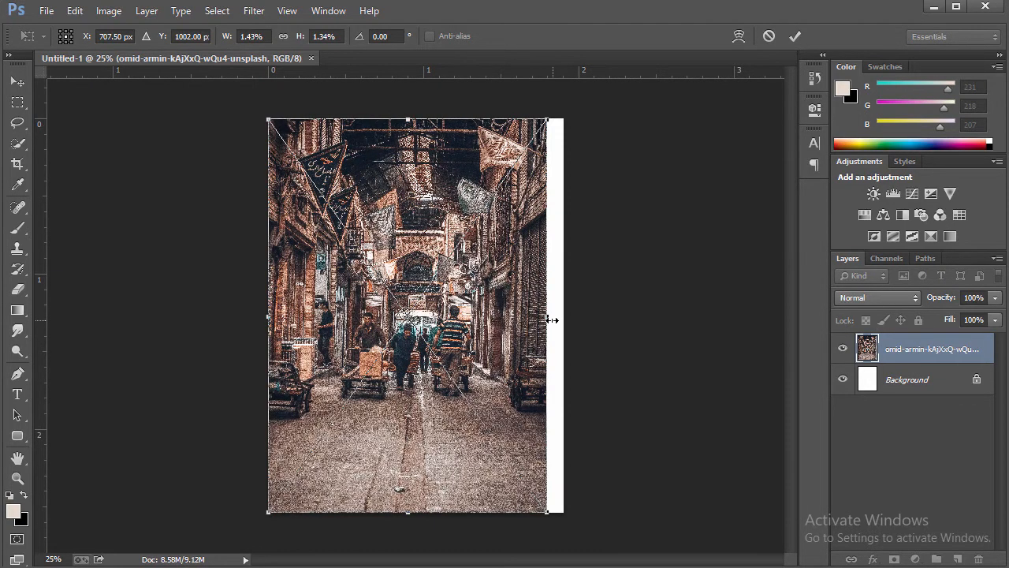
drag(566, 317, 565, 317)
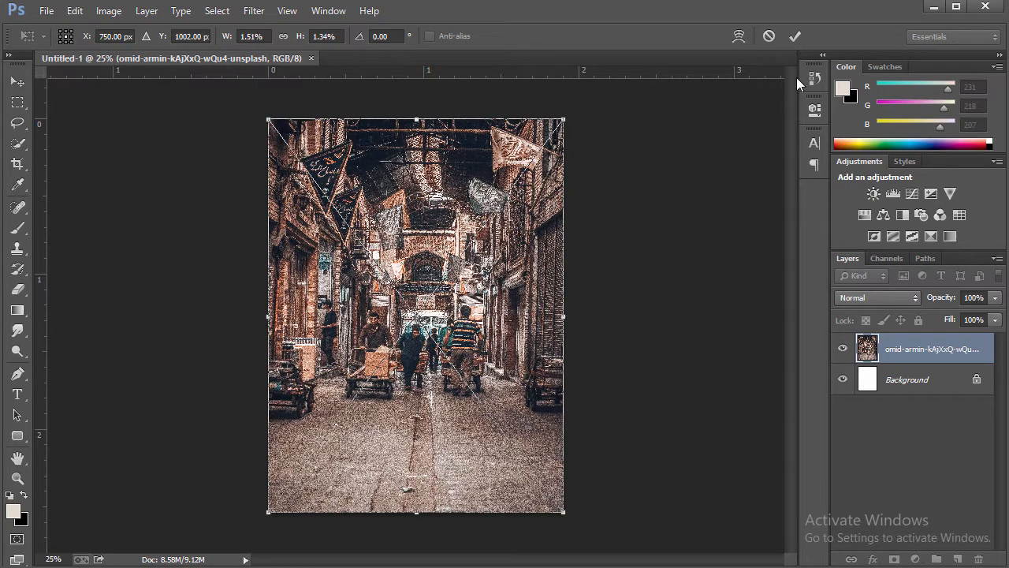
click(796, 37)
key(z)
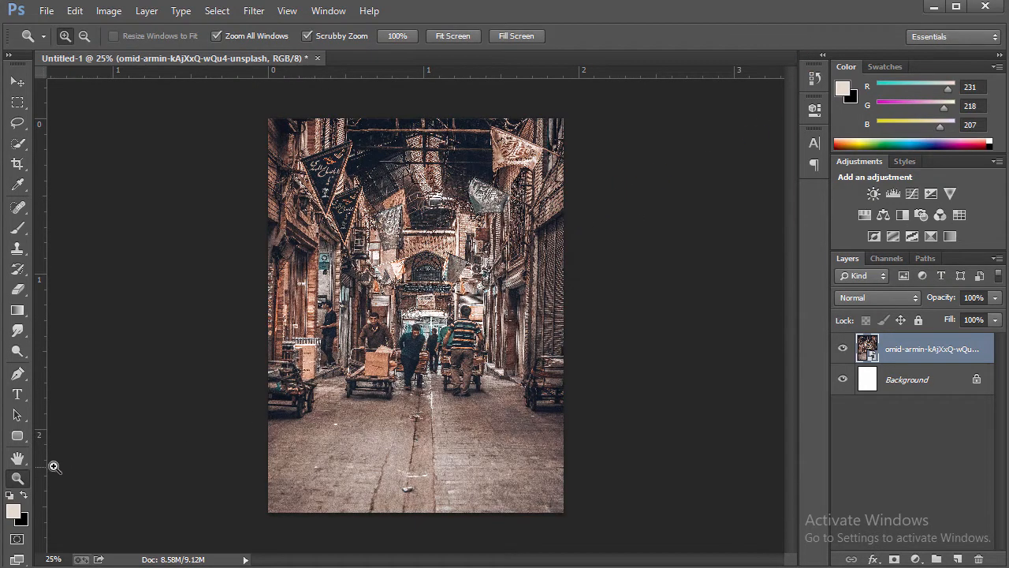
Step: Rasterize the placed street photo layer
click(424, 328)
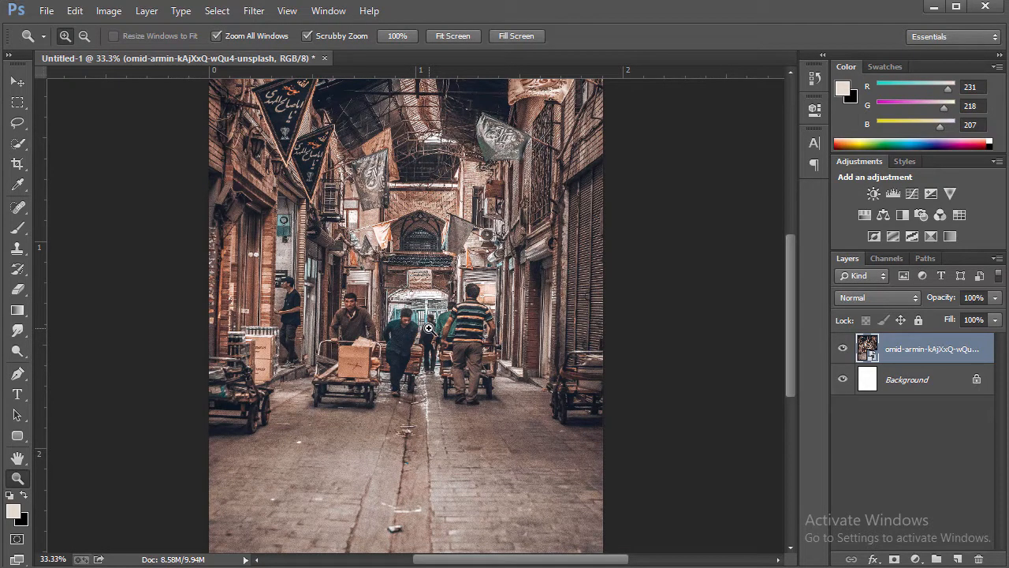
right_click(429, 329)
click(492, 427)
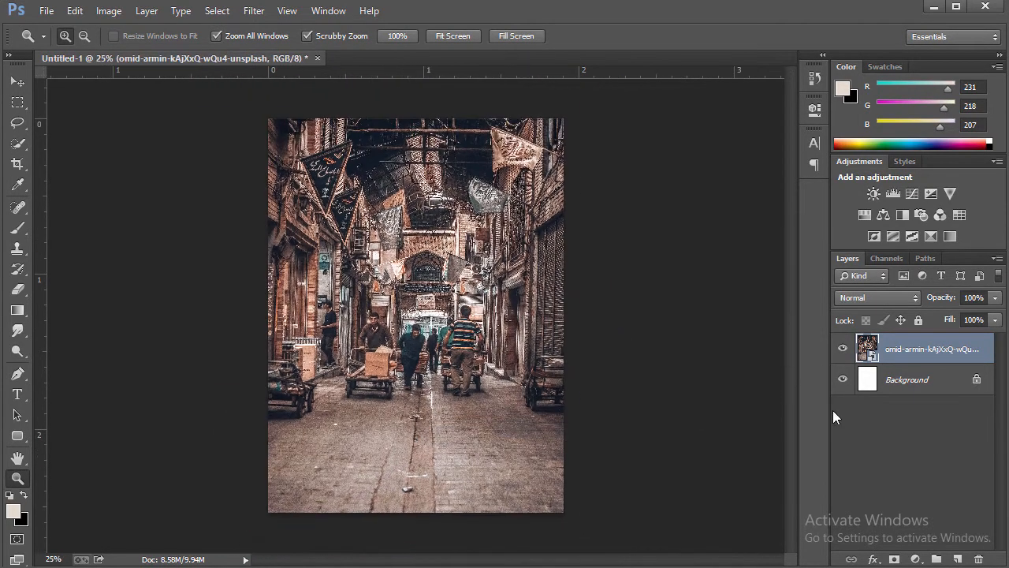
right_click(891, 349)
click(738, 235)
click(434, 252)
Step: Preview DSC03170 in New folder and place the man's cutout into the document above the street photo
click(141, 565)
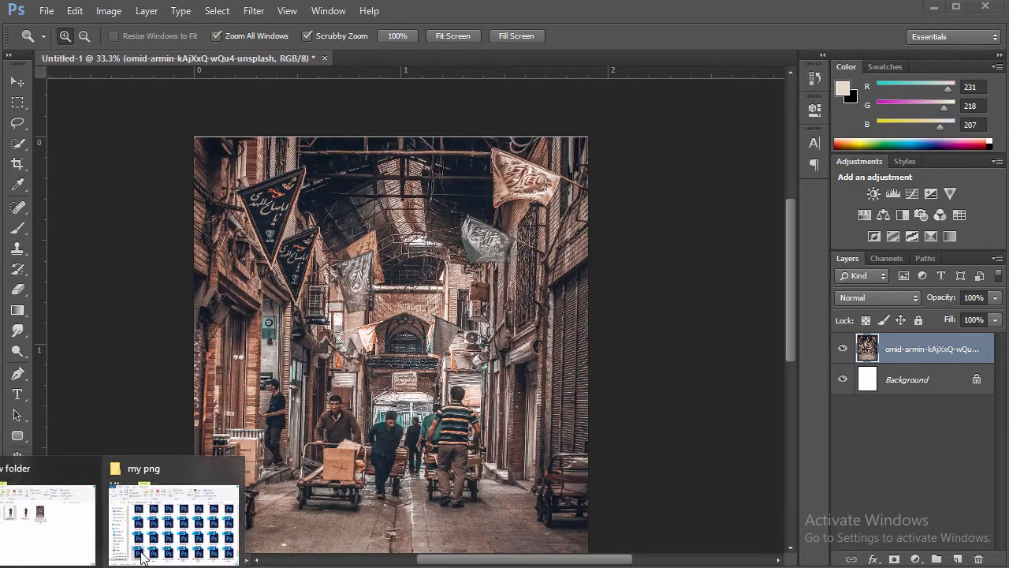
click(74, 530)
click(451, 227)
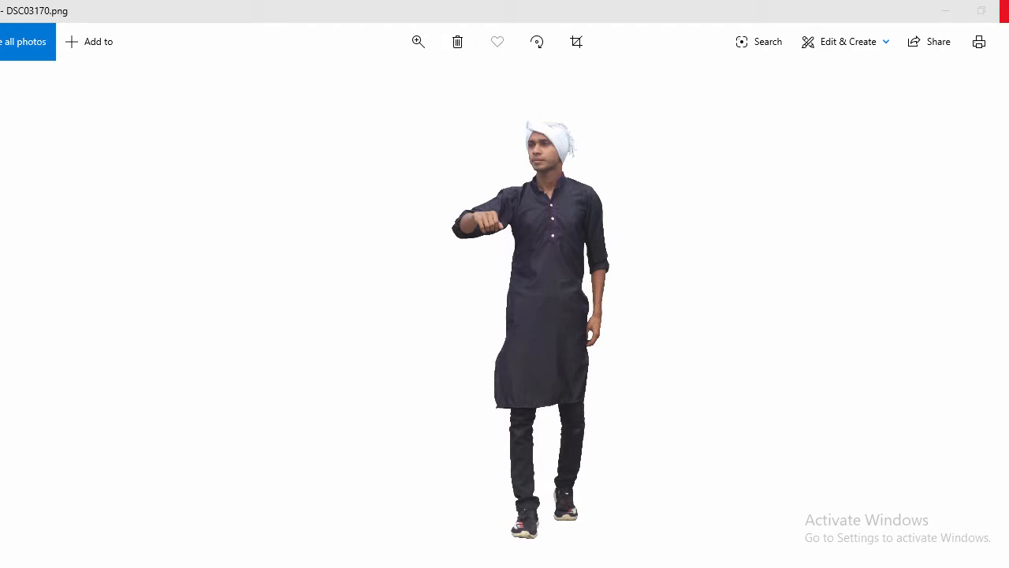
click(1000, 11)
drag(477, 223, 92, 248)
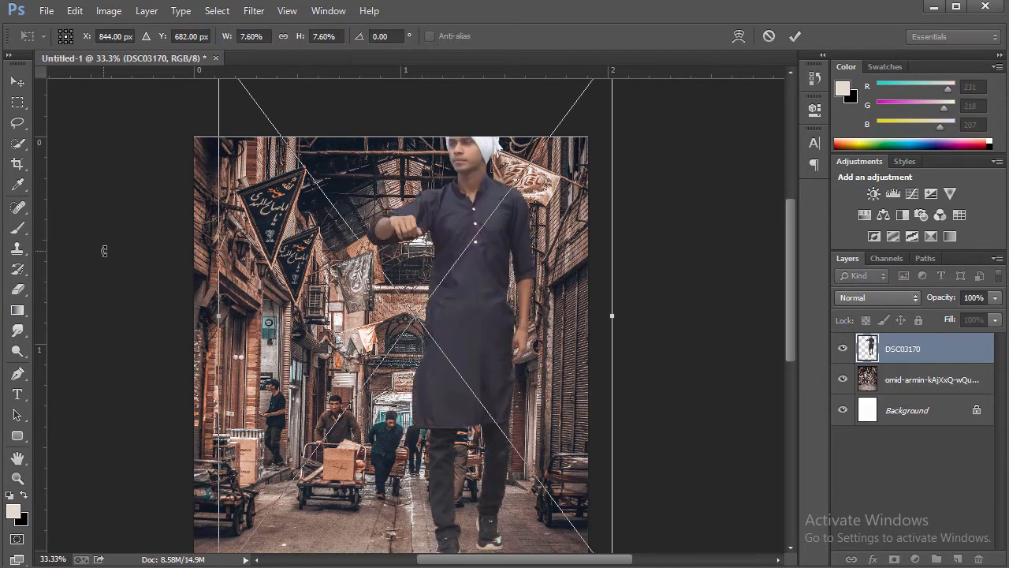
Step: Scale the placed man down to 5.63% and position him standing in the middle of the street
key(ctrl+minus)
drag(458, 295, 436, 318)
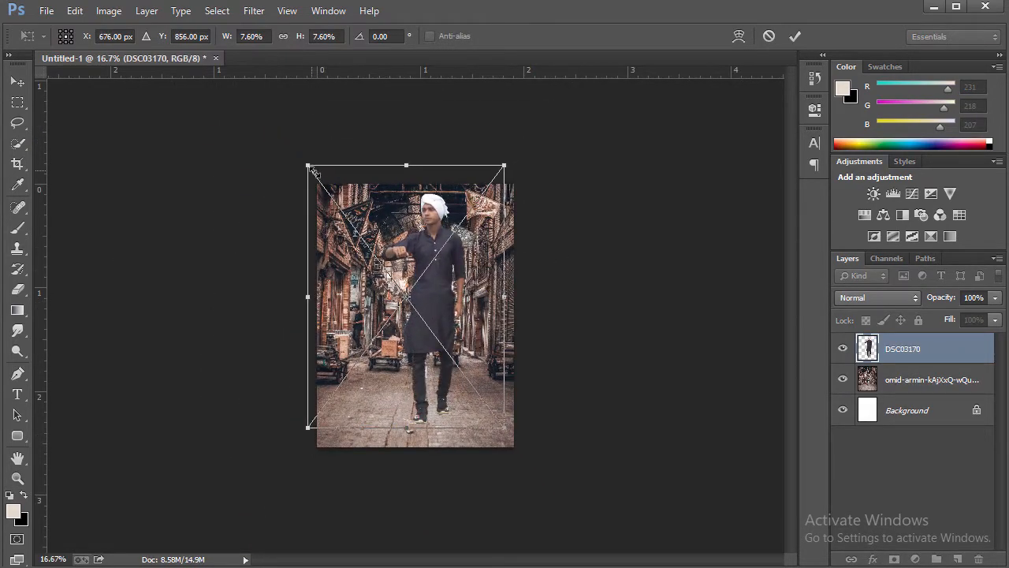
drag(313, 171, 359, 235)
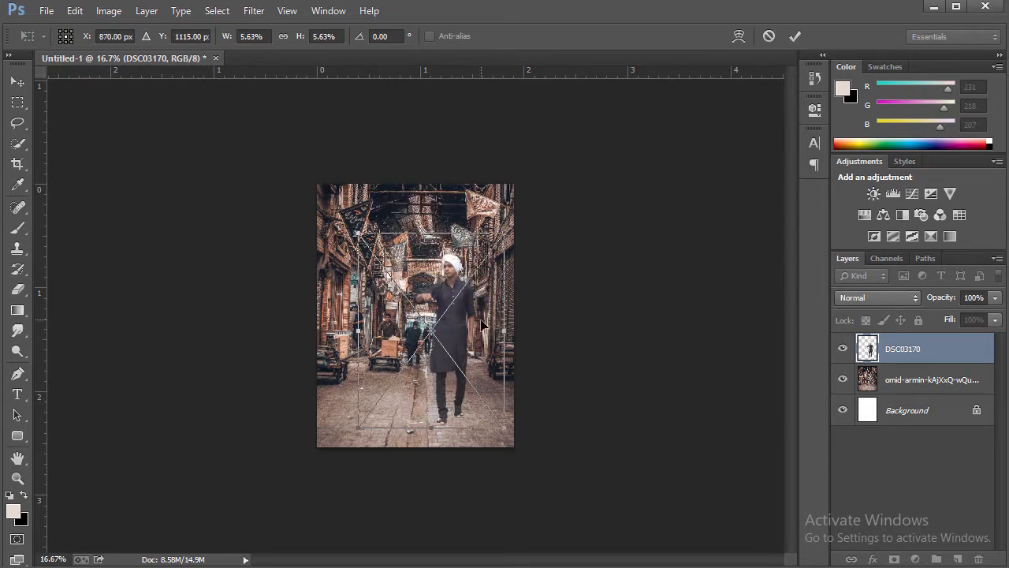
drag(482, 323, 446, 328)
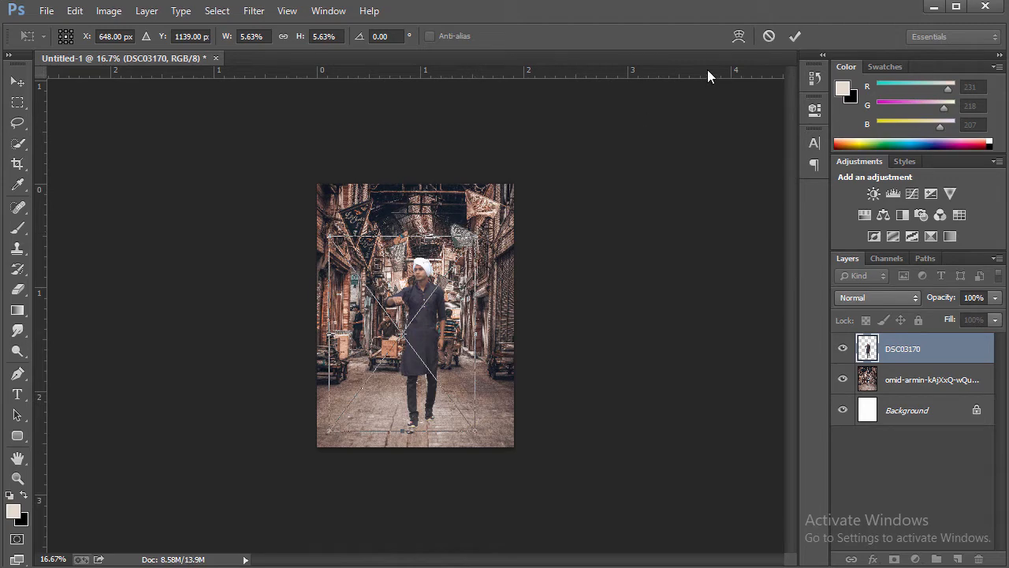
click(792, 38)
key(z)
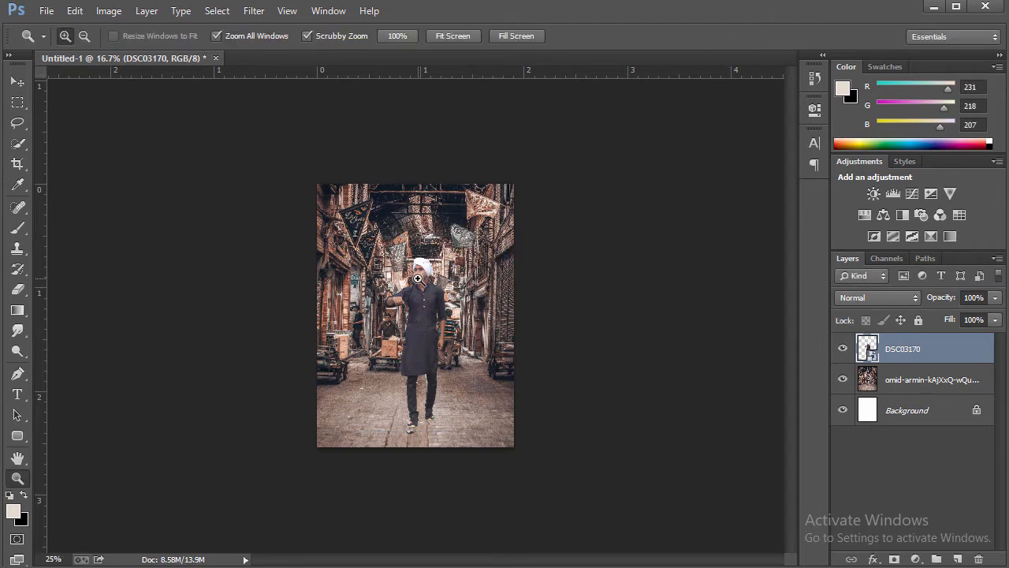
Step: Rasterize the DSC03170 layer
click(418, 275)
right_click(459, 276)
click(489, 285)
right_click(474, 254)
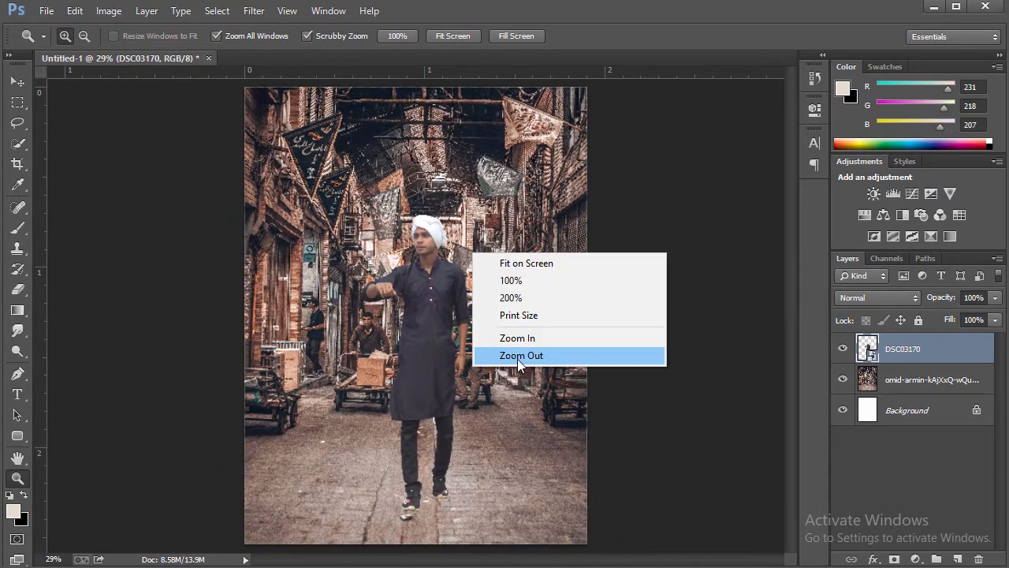
click(517, 359)
right_click(906, 354)
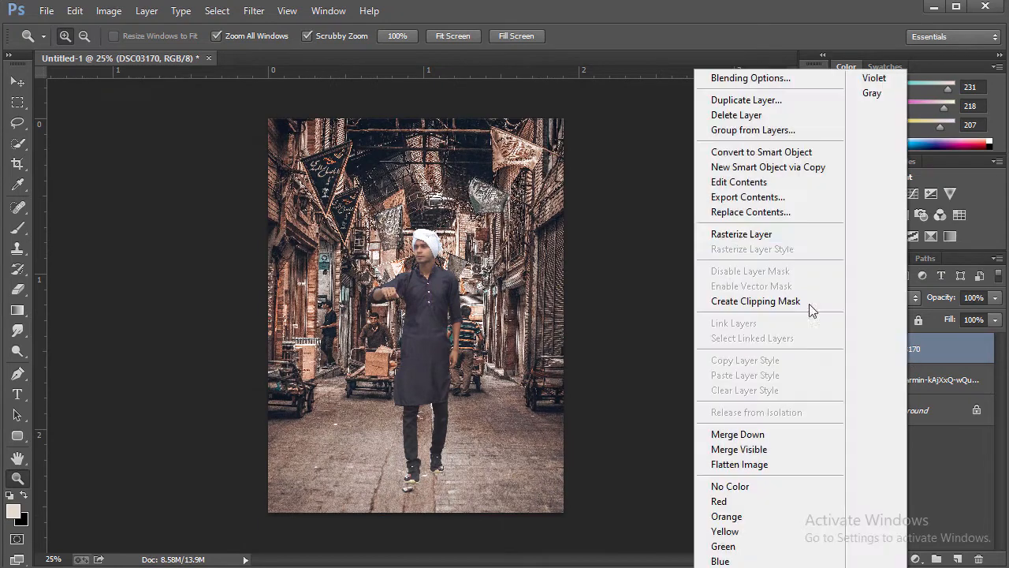
click(741, 234)
Step: Free-transform the street photo layer, stretching its height upward to 102%
click(930, 380)
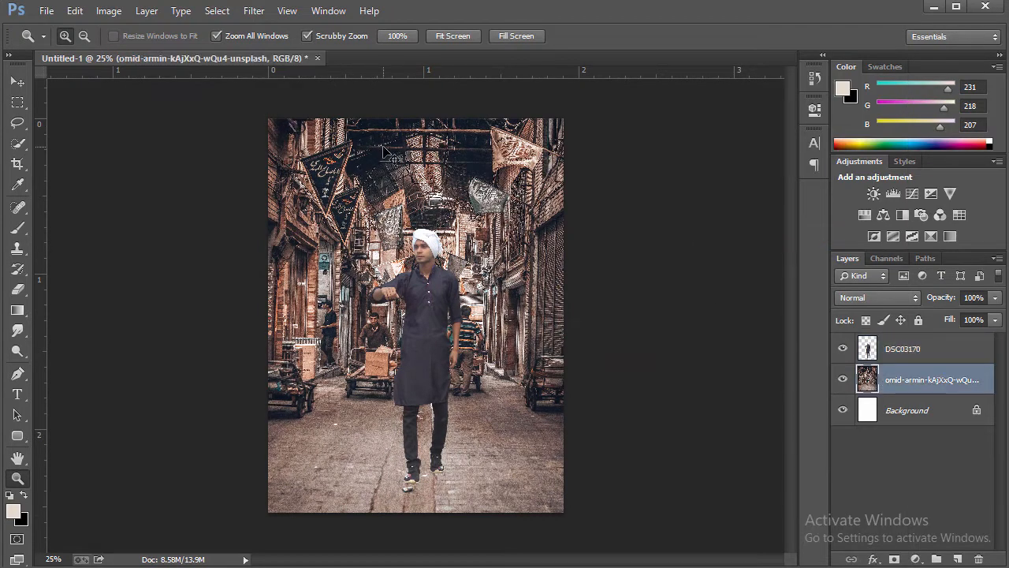
key(ctrl+t)
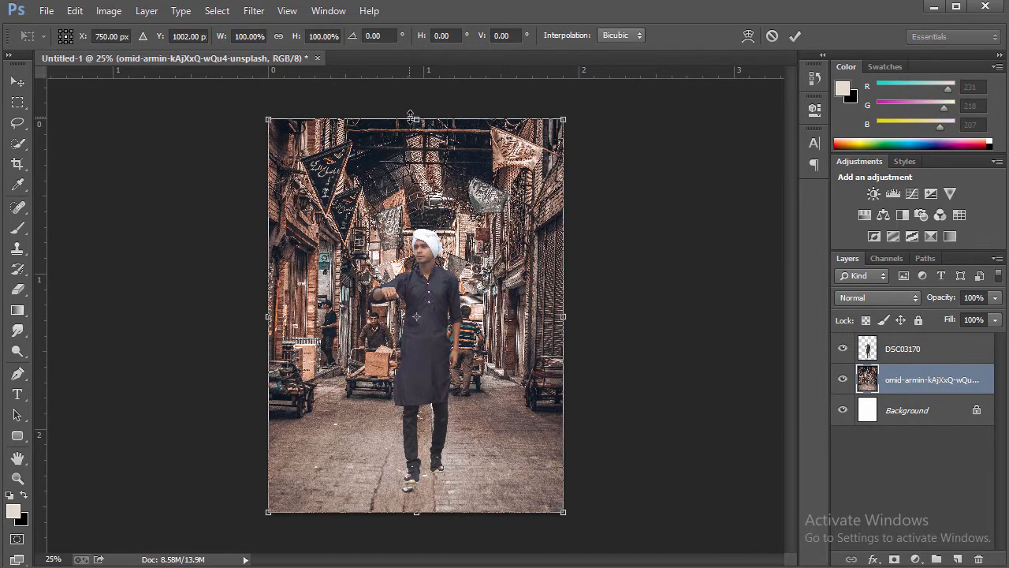
drag(415, 116, 412, 108)
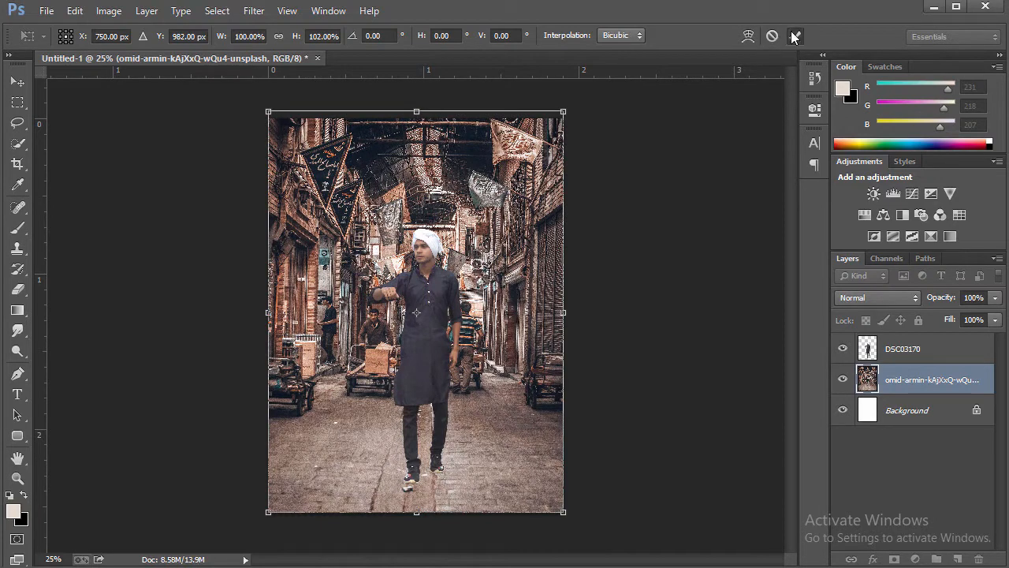
click(794, 36)
key(z)
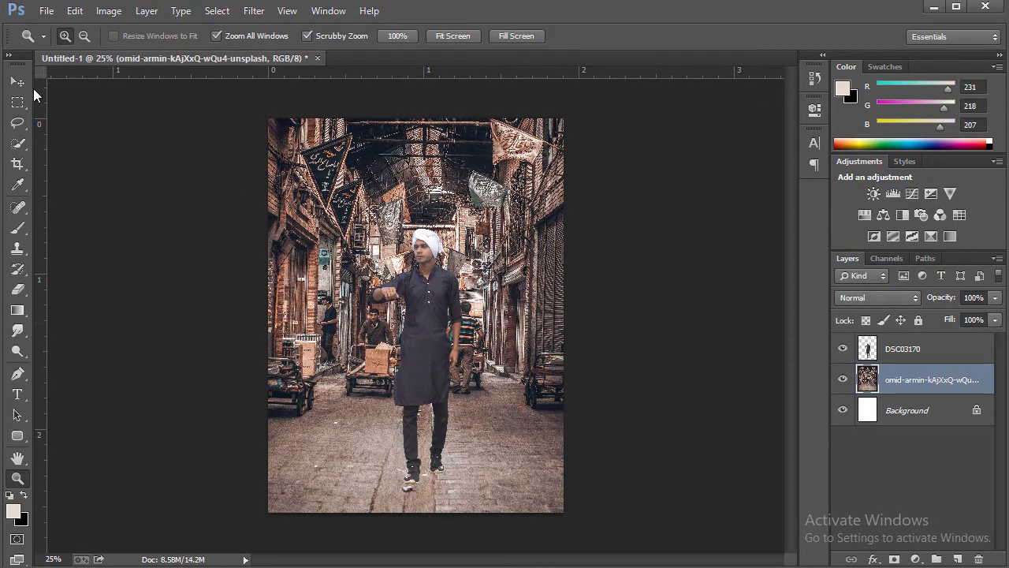
Step: Nudge the DSC03170 layer with the Move tool about 12 pixels up and 20 pixels left
click(24, 86)
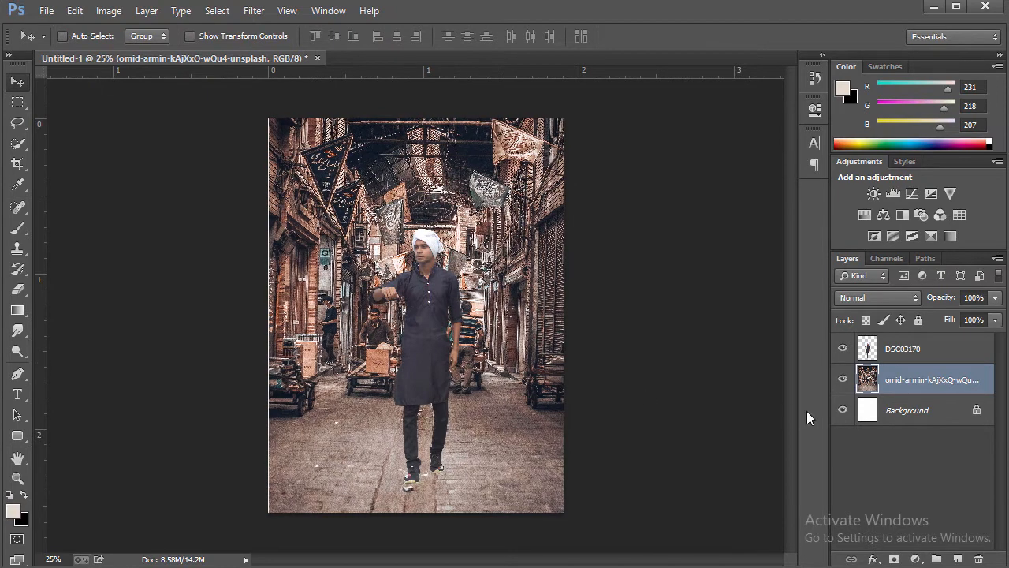
click(883, 356)
key(Up)
key(Up)
key(Up)
key(Up)
key(Up)
key(Up)
key(Up)
key(Up)
key(Up)
key(Up)
key(Up)
key(Up)
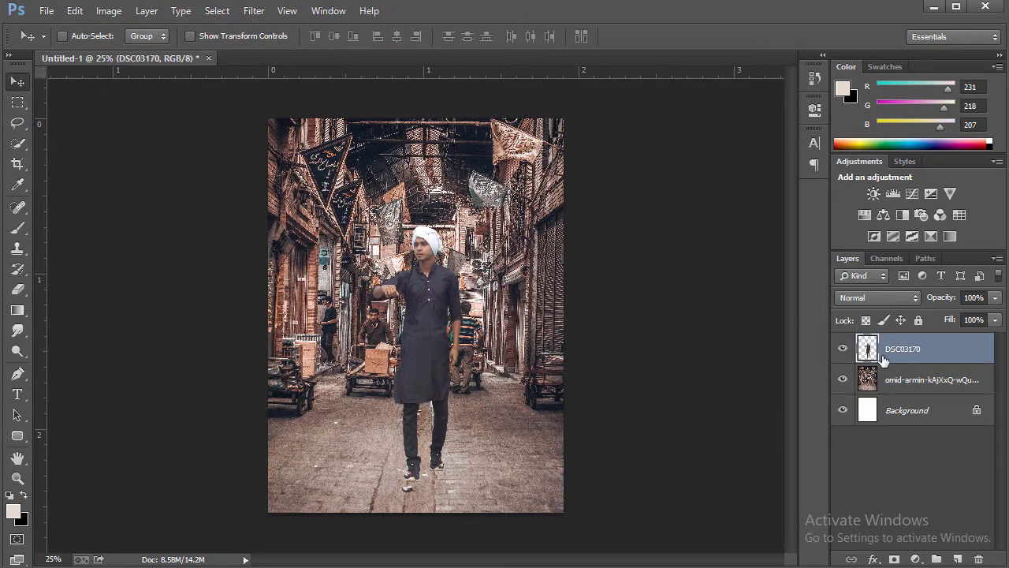
key(Left)
key(Left)
key(Left)
key(Left)
key(Left)
key(Left)
key(Left)
key(Left)
key(Left)
key(Left)
key(Left)
key(Left)
key(Left)
key(Left)
key(Left)
key(Left)
key(Left)
key(Left)
key(Left)
key(Left)
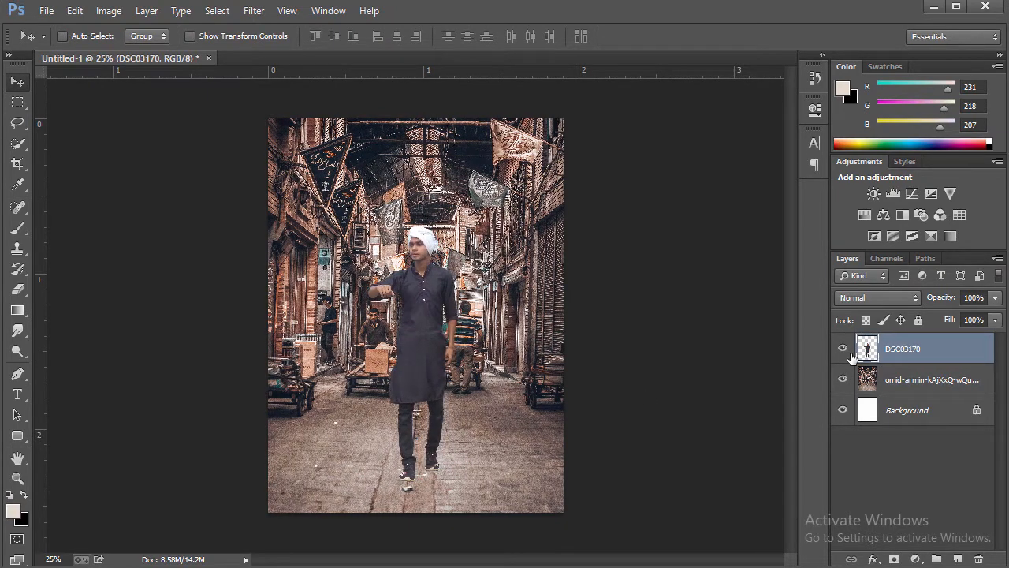
Step: Open the Camera Raw Filter on the DSC03170 layer with the preview enlarged to 50% on the man's upper body
click(17, 478)
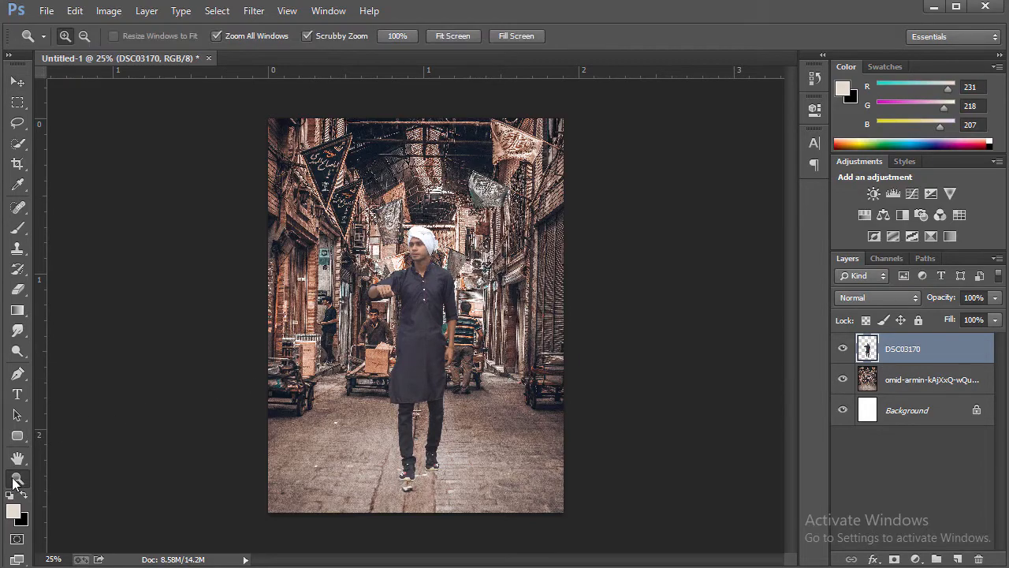
click(377, 316)
right_click(501, 257)
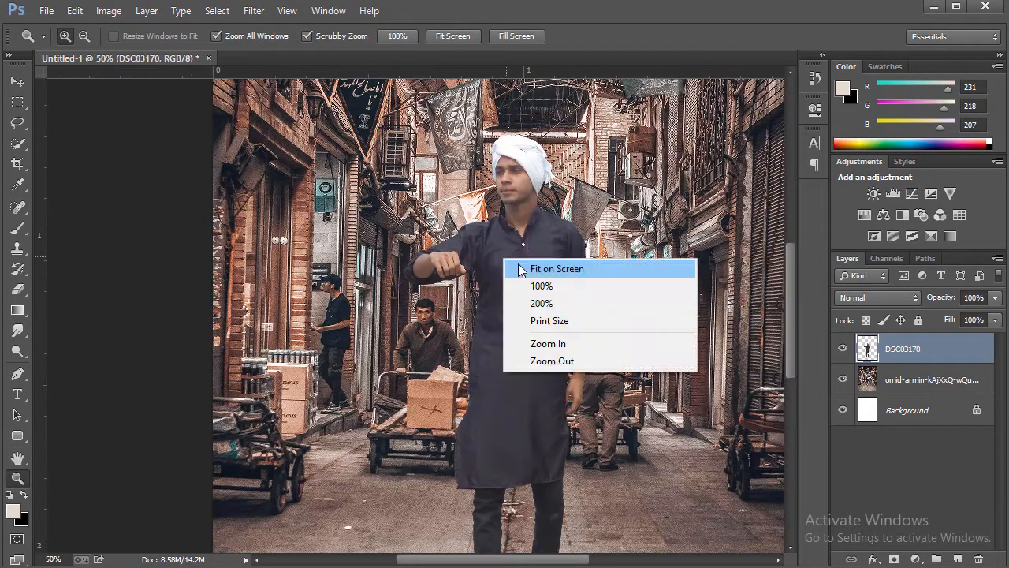
click(524, 360)
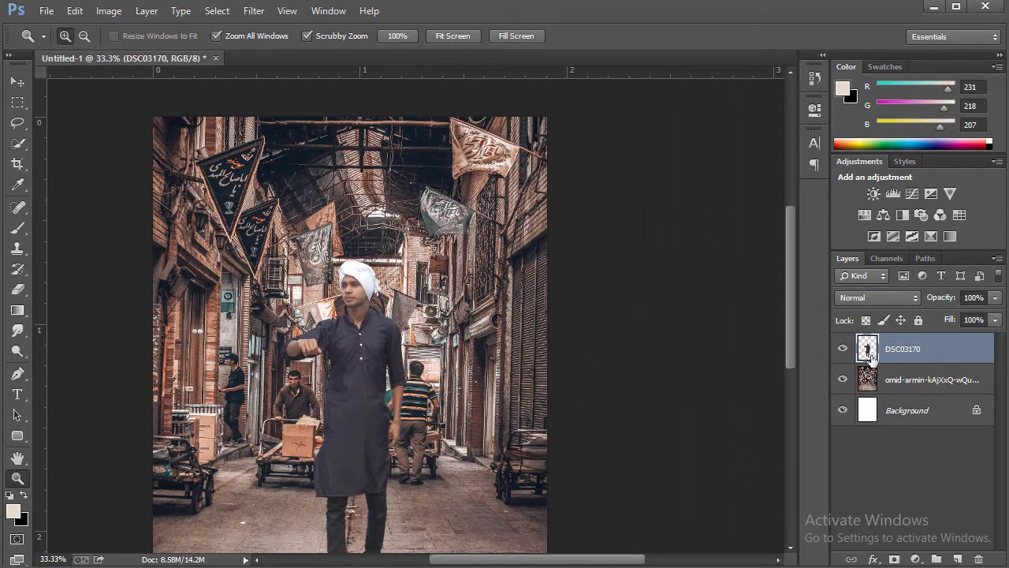
click(252, 15)
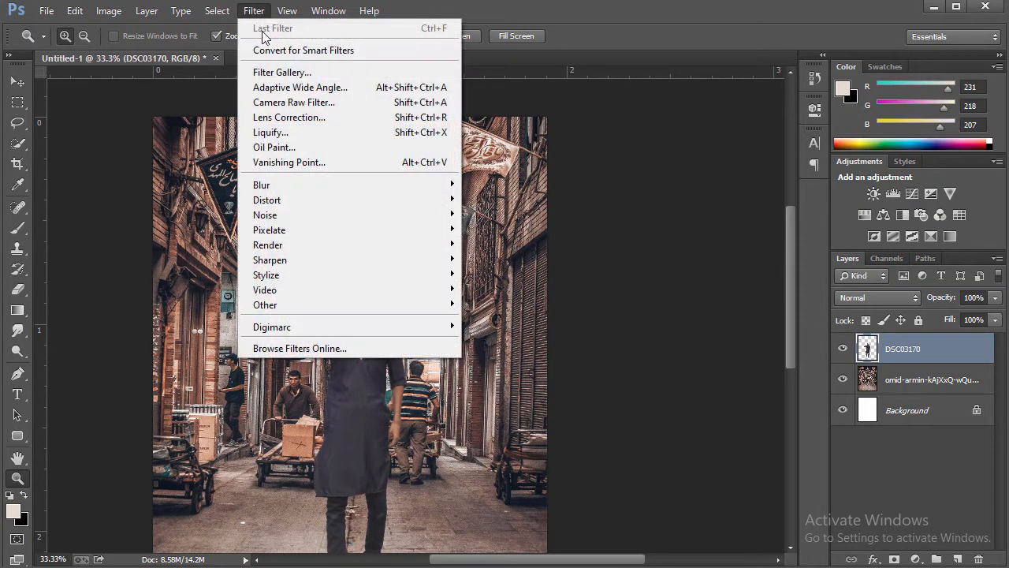
click(322, 97)
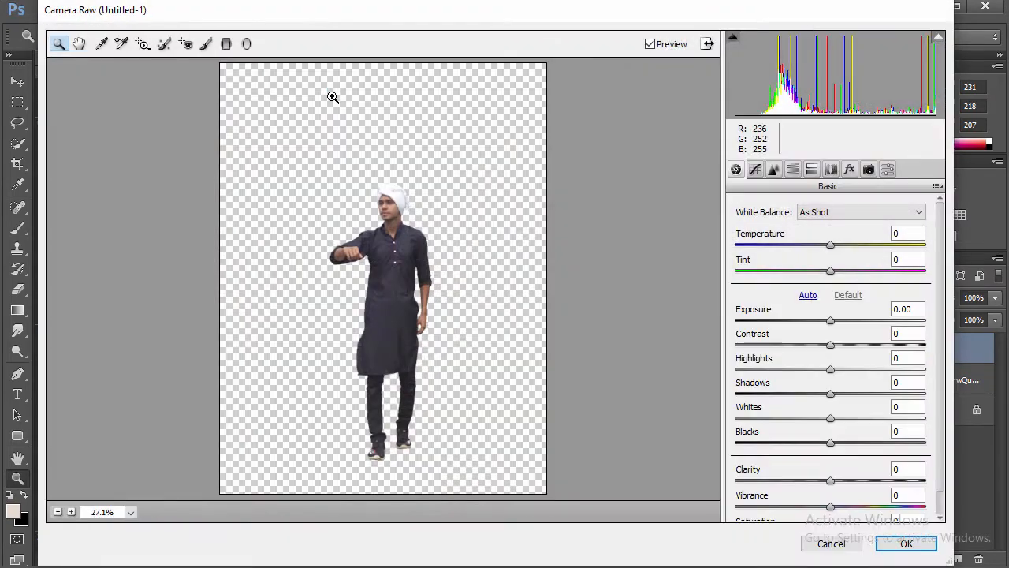
click(403, 218)
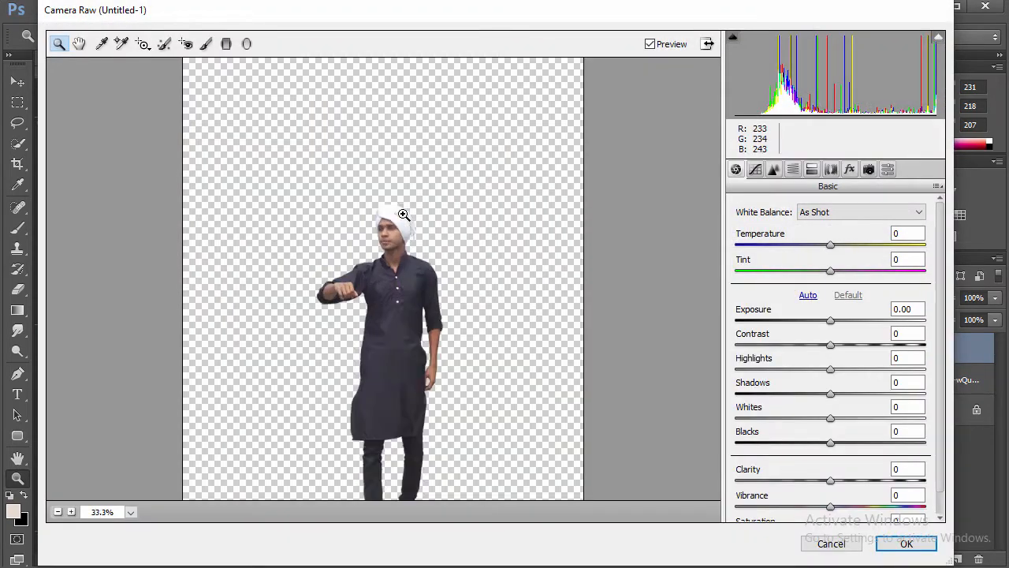
click(404, 218)
Step: Set the man's Clarity to +25, Blacks to -1 and Shadows to +22 in the Camera Raw basic adjustments
drag(831, 481, 855, 479)
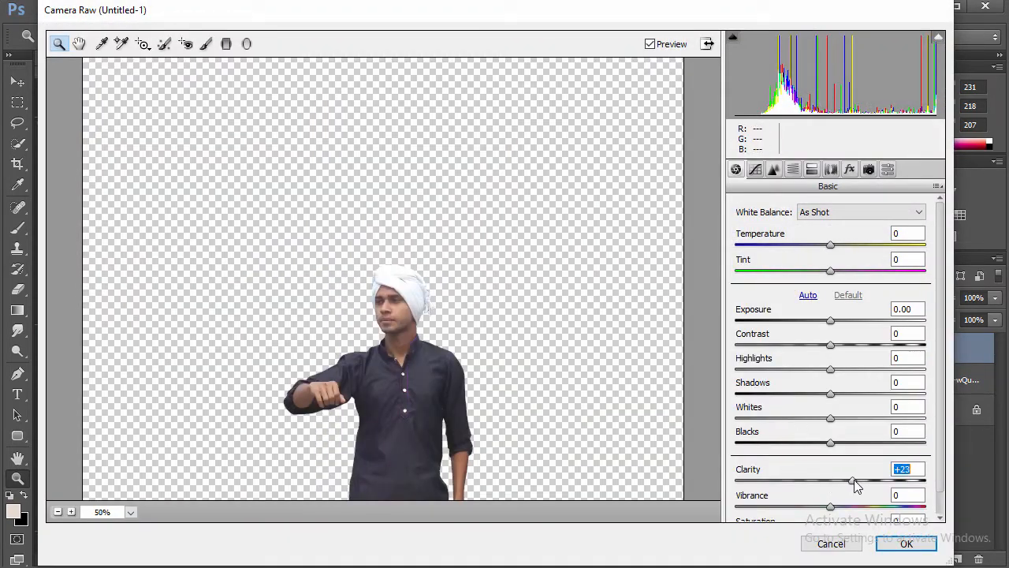
key(XF86MonBrightnessUp)
key(XF86MonBrightnessUp)
key(XF86MonBrightnessUp)
key(XF86MonBrightnessUp)
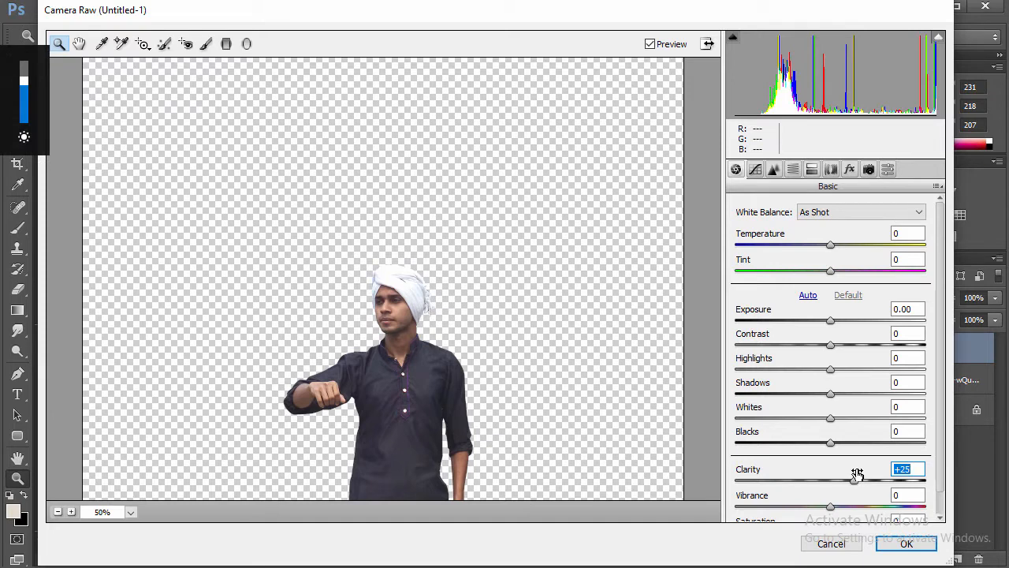
mouse_move(832, 444)
mouse_down()
mouse_move(851, 442)
mouse_move(830, 443)
mouse_up()
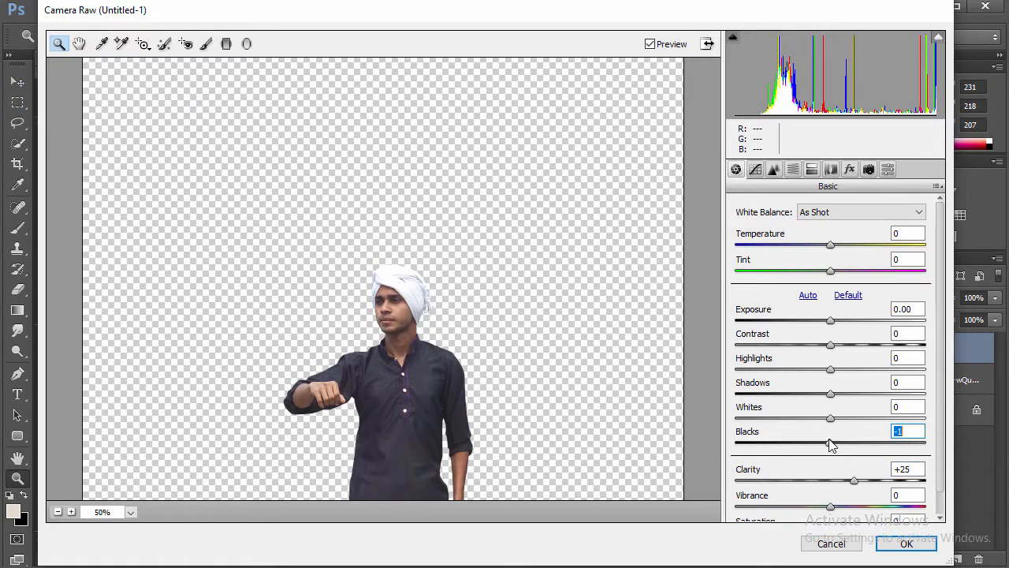
drag(831, 394, 852, 394)
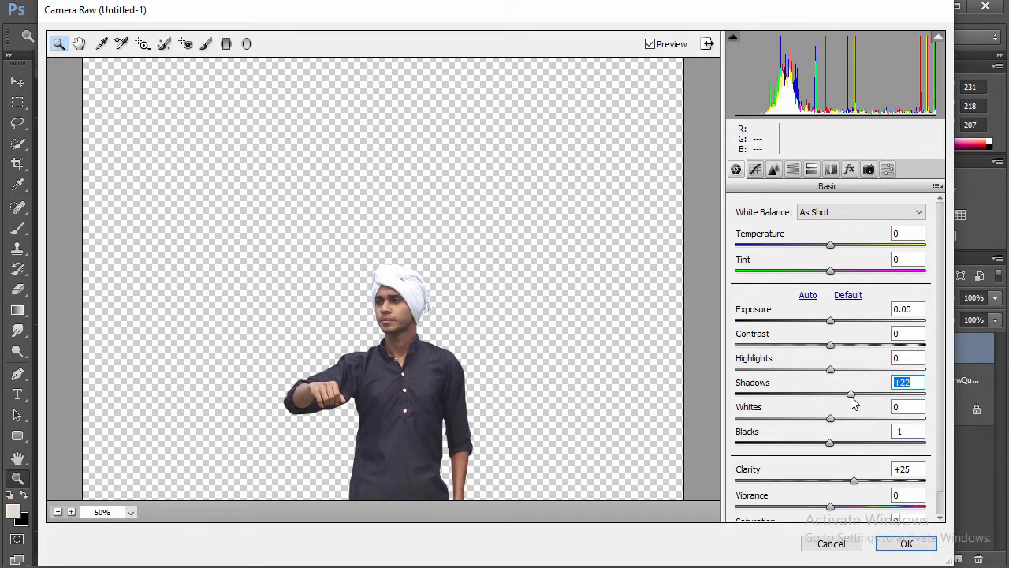
Step: Raise the man's Clarity to +42 and set Highlights to +9
click(774, 171)
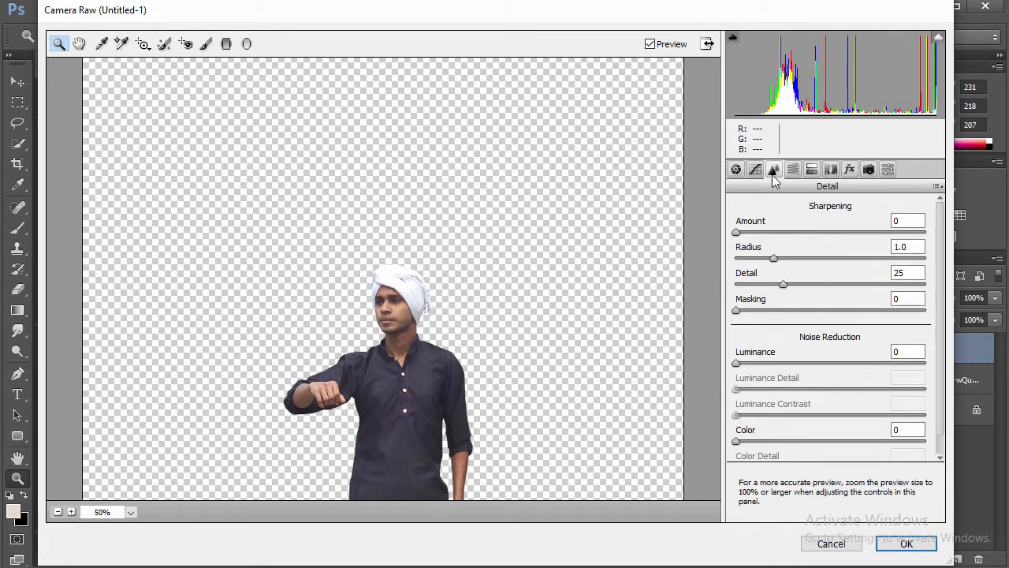
click(737, 169)
drag(850, 479, 873, 482)
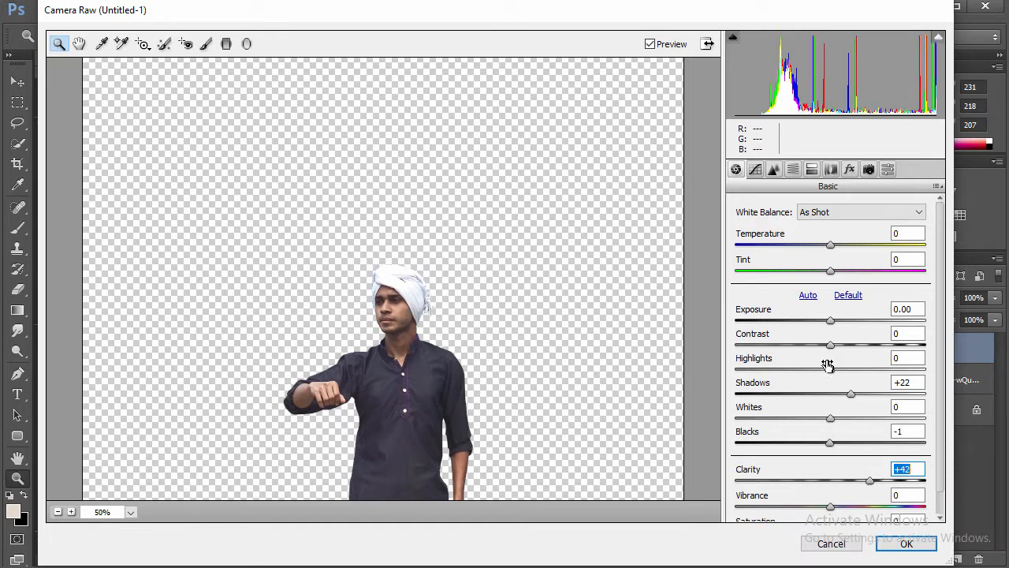
drag(830, 369, 845, 384)
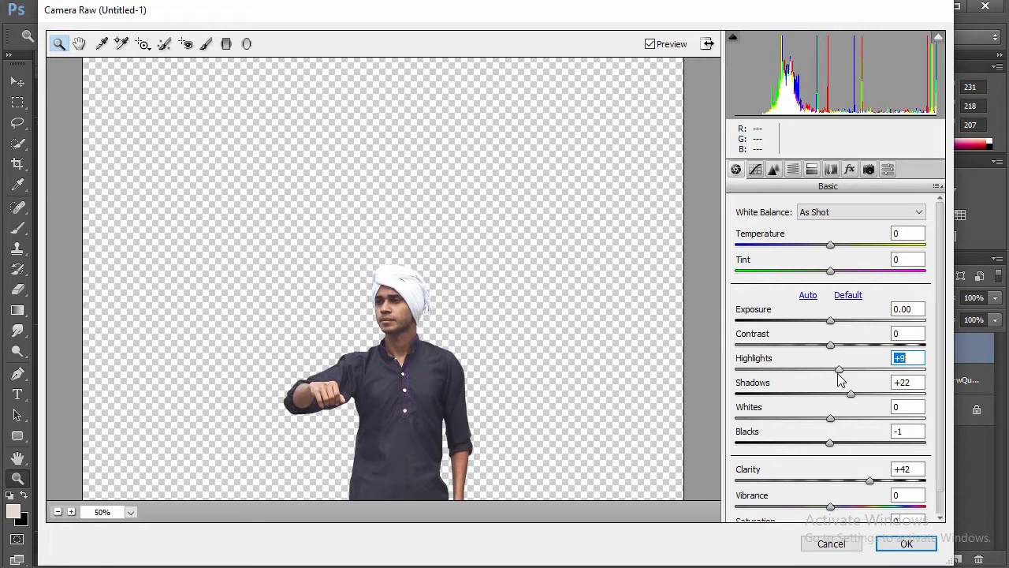
Step: Lower the Oranges saturation to -22 and apply the Camera Raw filter to the man
click(792, 169)
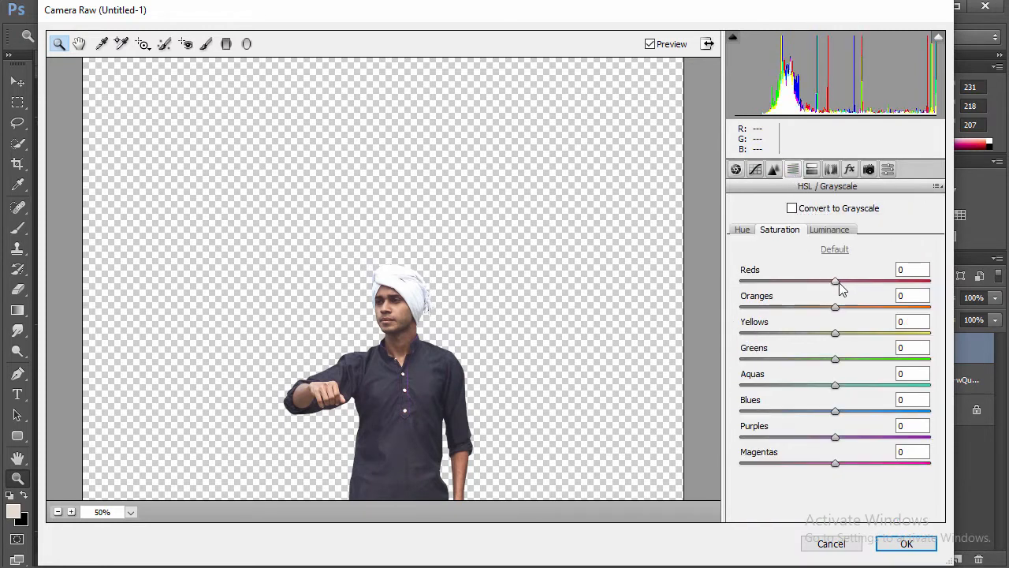
drag(837, 307, 815, 317)
click(907, 544)
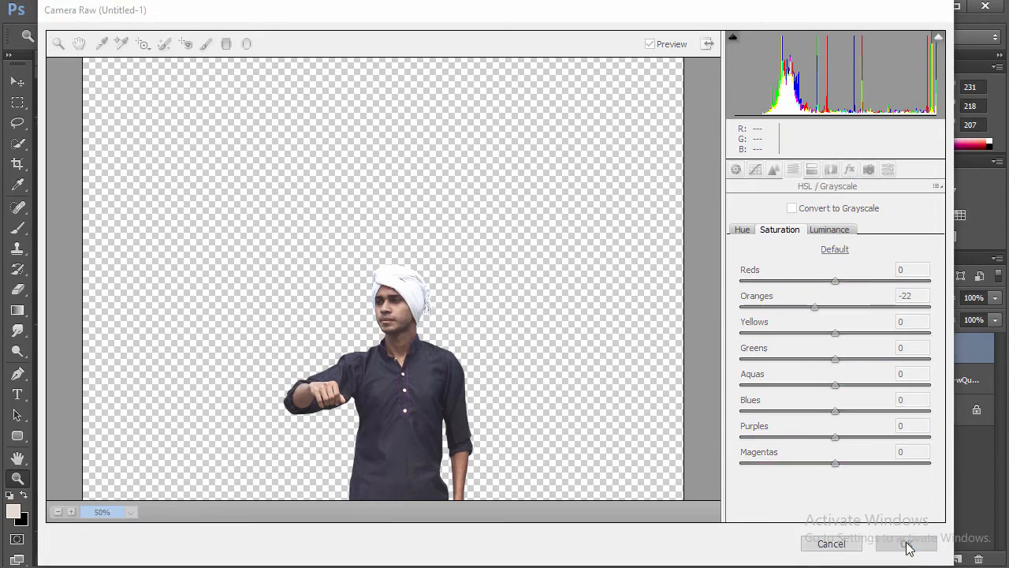
Step: Open the Camera Raw Filter on the omid-armin street photo layer
click(396, 369)
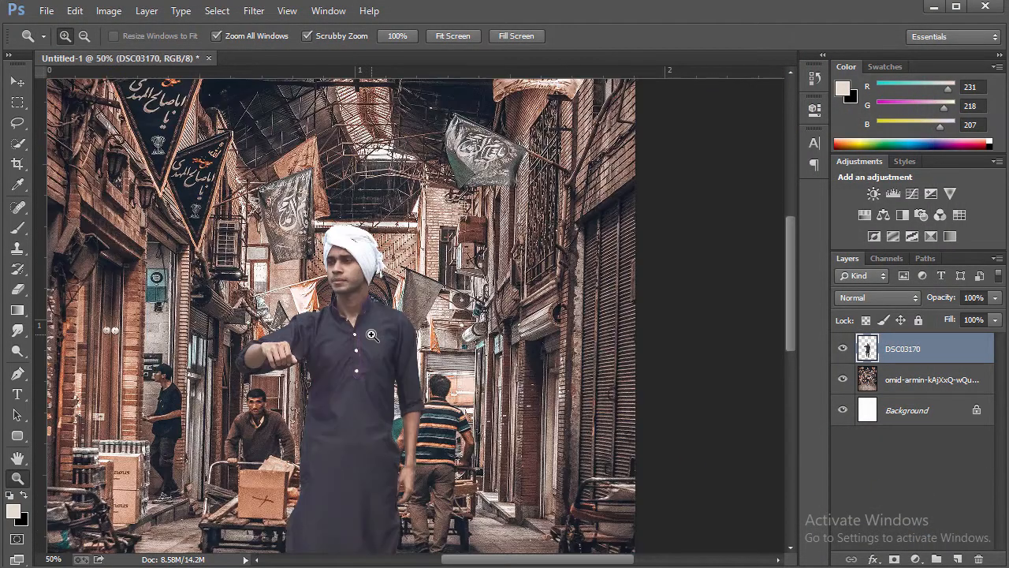
click(395, 368)
right_click(446, 276)
click(459, 285)
right_click(459, 285)
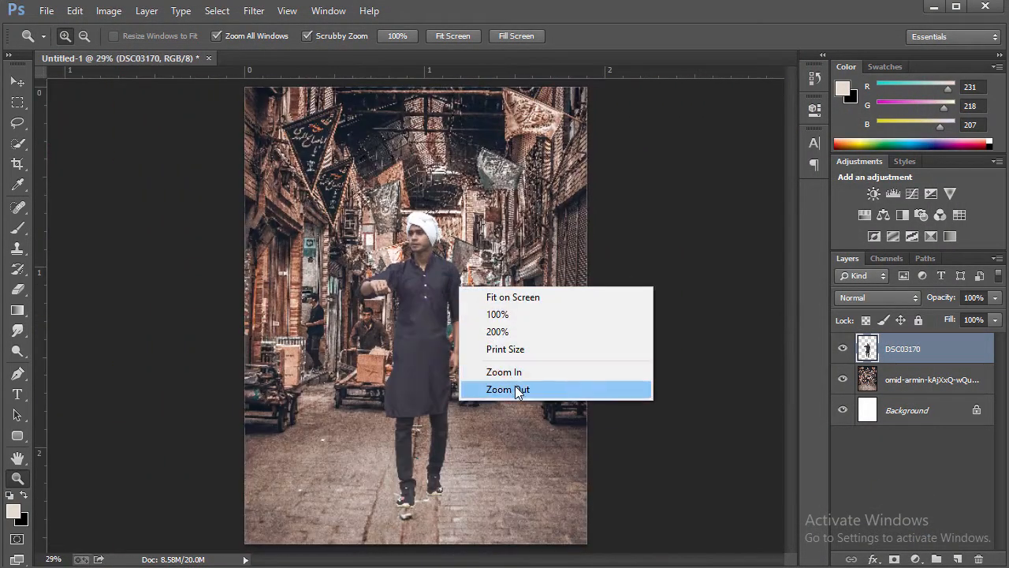
click(515, 386)
click(885, 379)
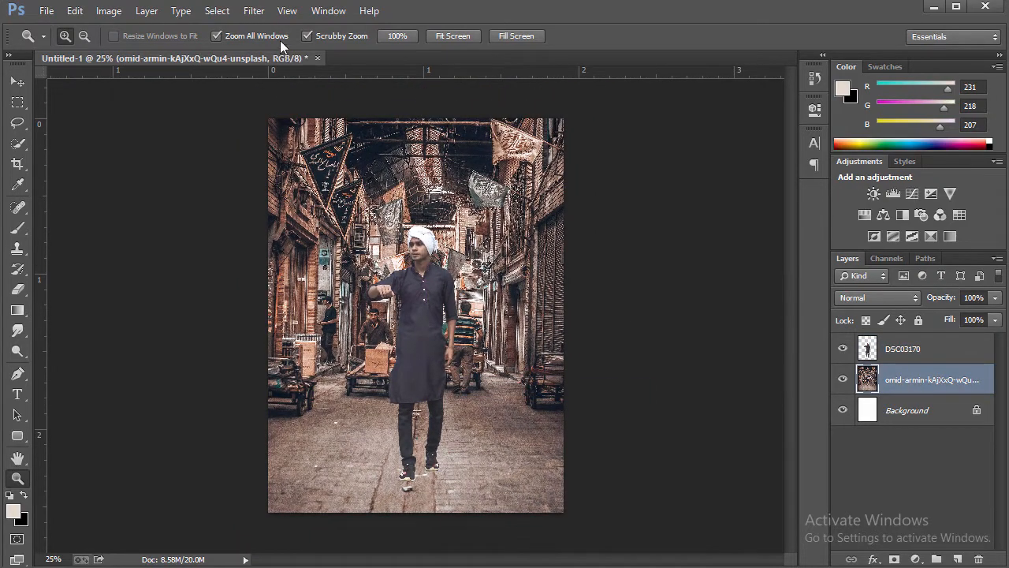
click(254, 10)
click(308, 101)
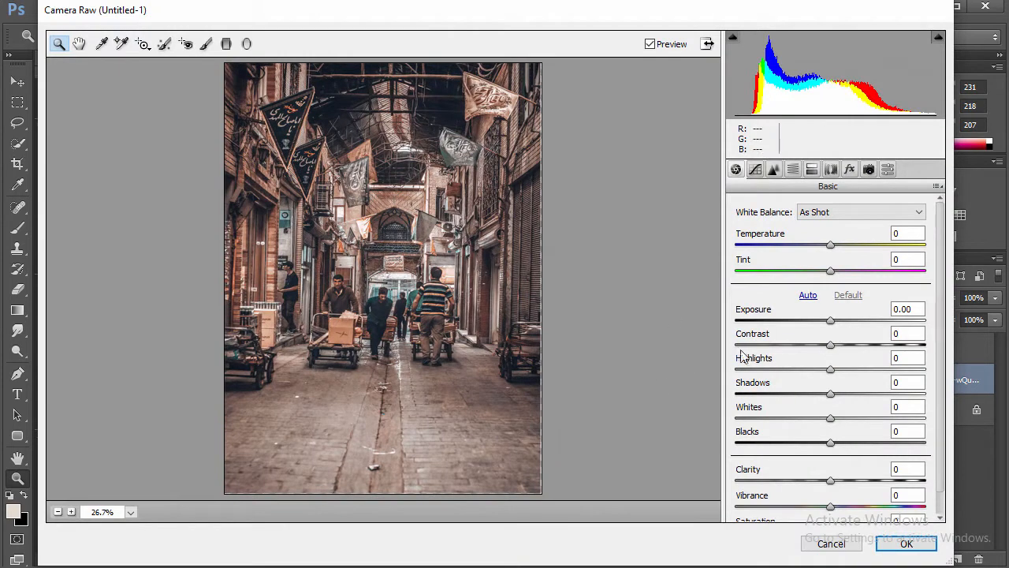
Step: Set the street photo's Luminance noise reduction to 21 and Clarity to +13, and apply the filter
click(755, 169)
click(774, 169)
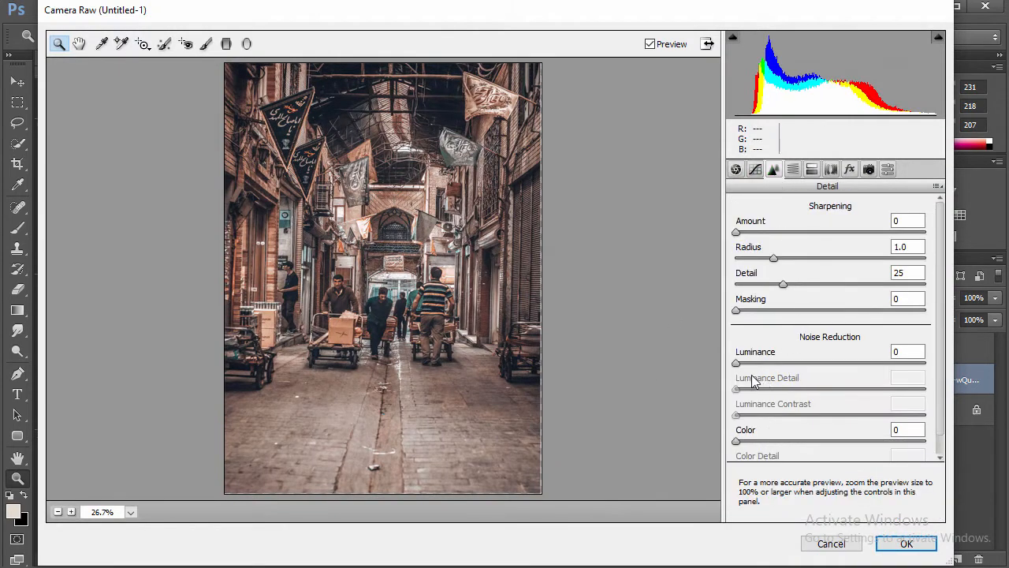
drag(736, 363, 783, 380)
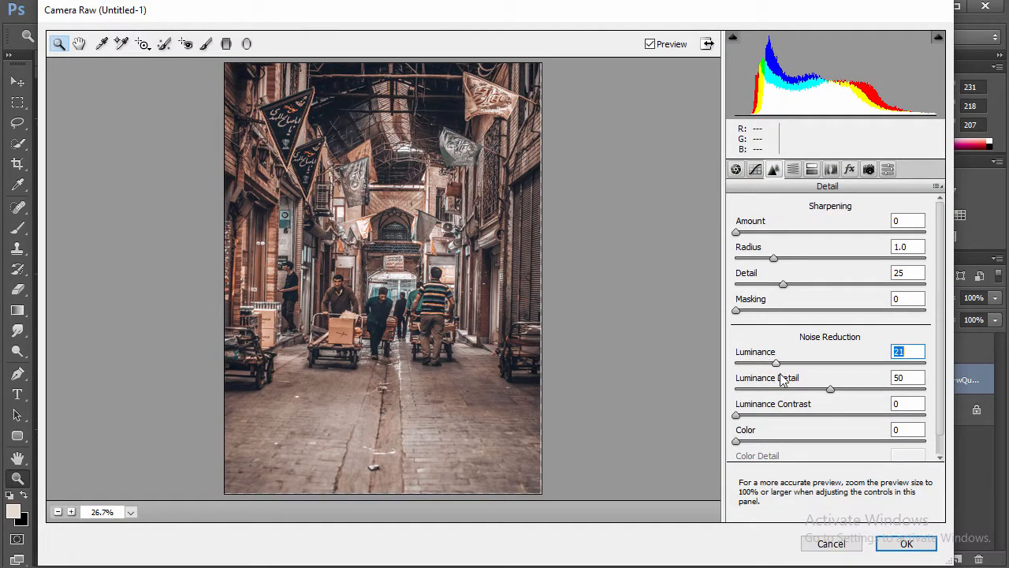
click(735, 168)
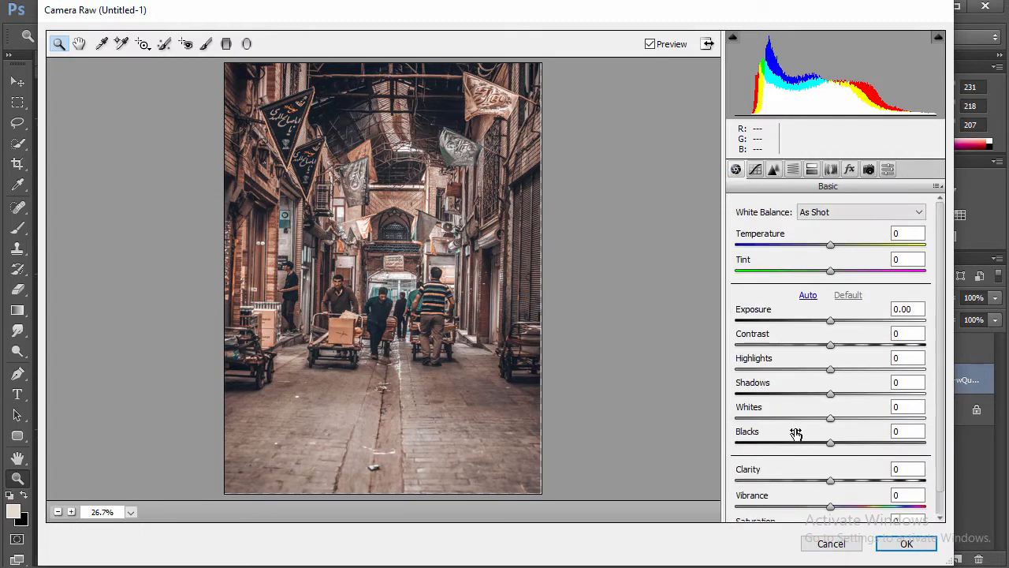
drag(830, 480, 843, 478)
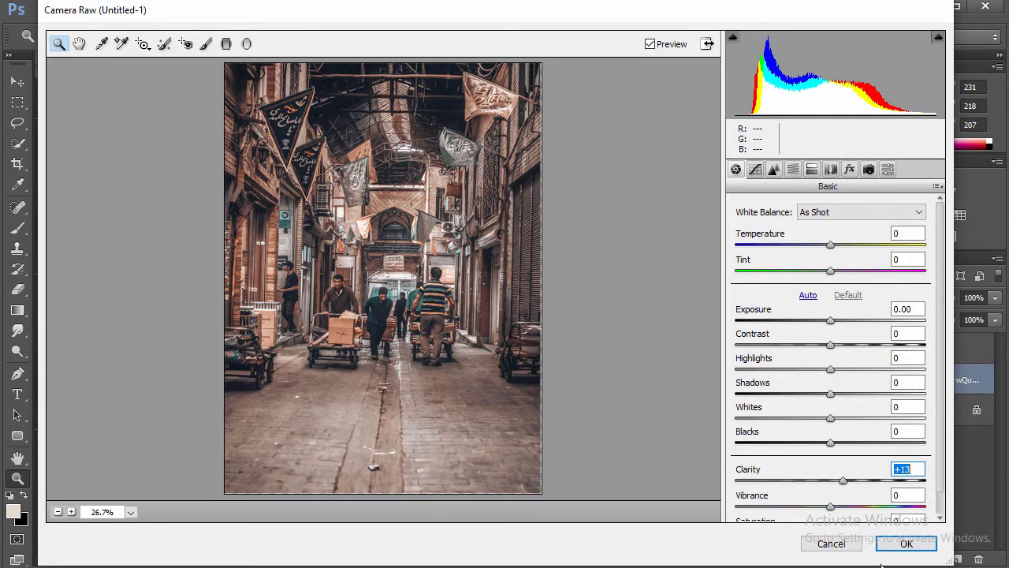
click(901, 543)
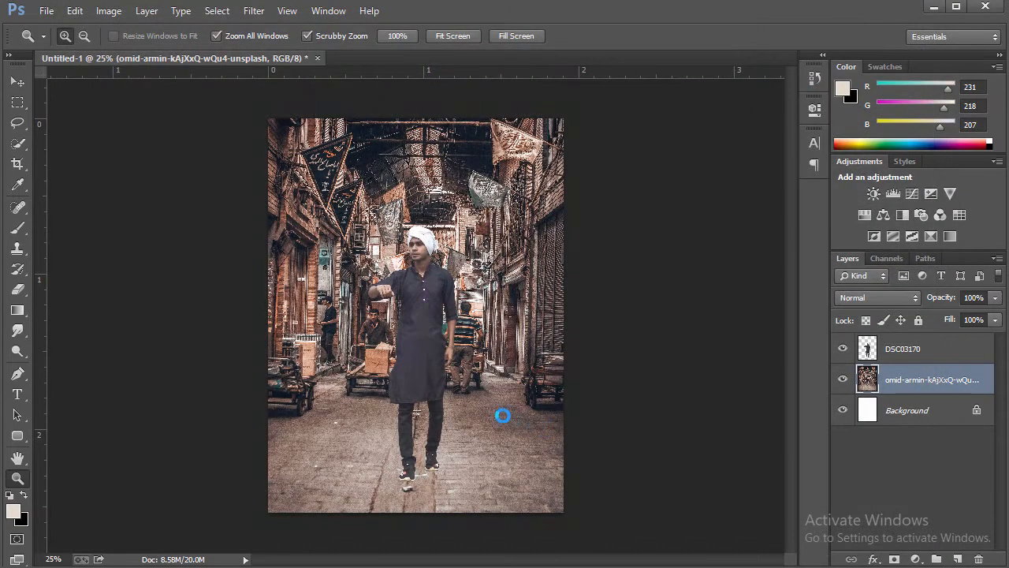
Step: Add an empty layer directly above the street photo and ready a soft round brush of 200 px with 0% hardness
click(448, 355)
click(427, 327)
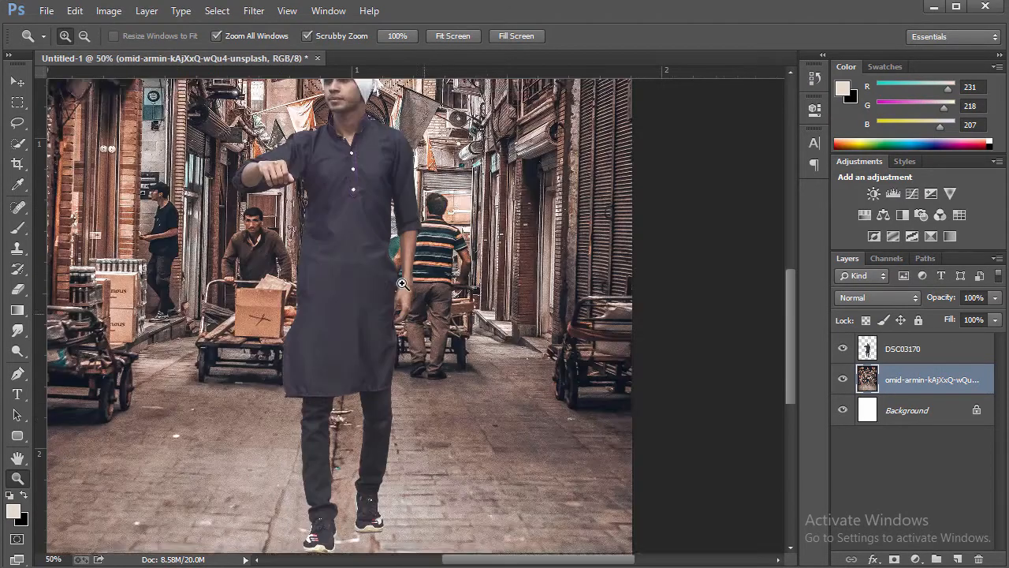
scroll(399, 278, down, 5)
drag(391, 384, 519, 352)
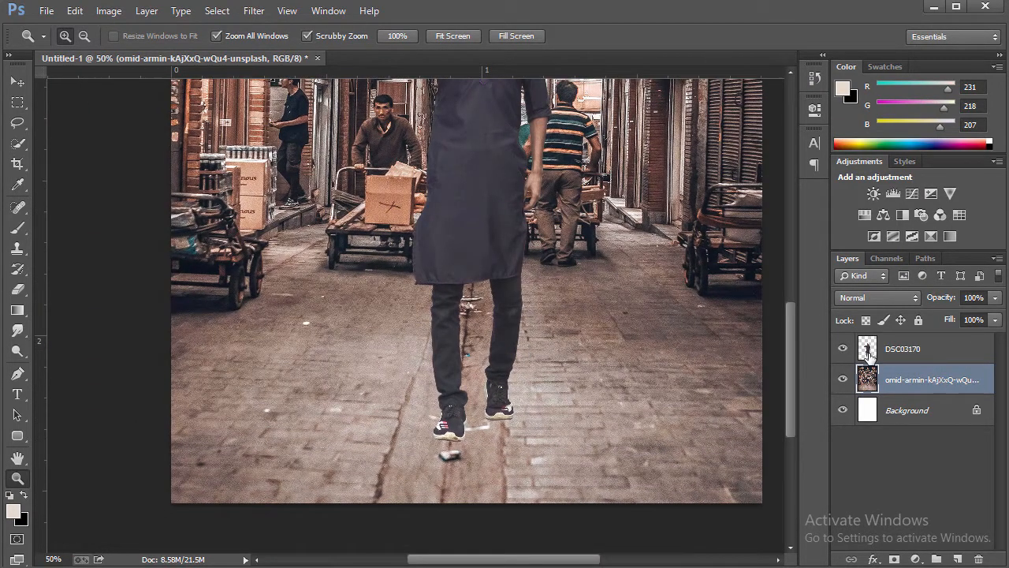
click(957, 559)
key(b)
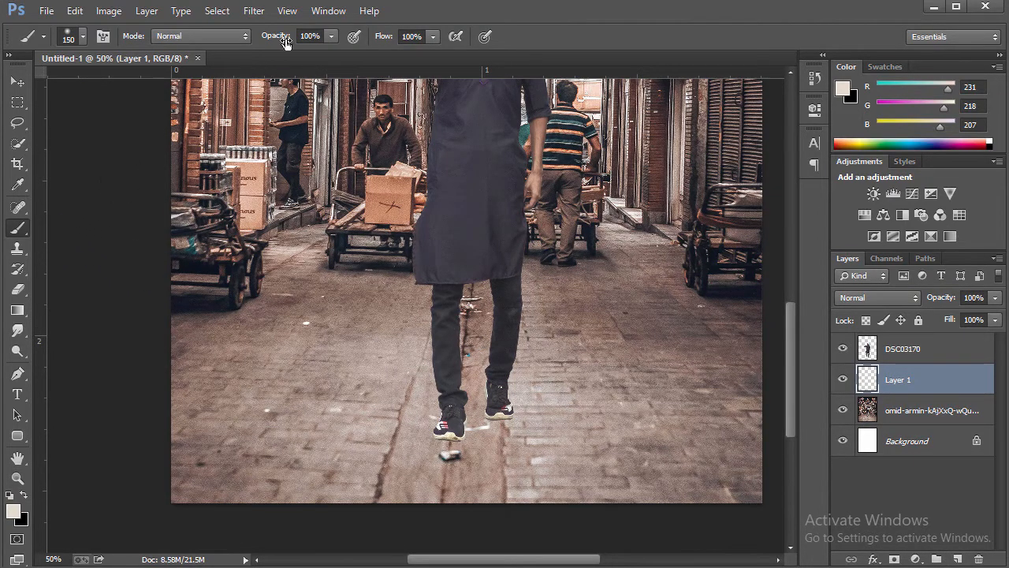
right_click(377, 362)
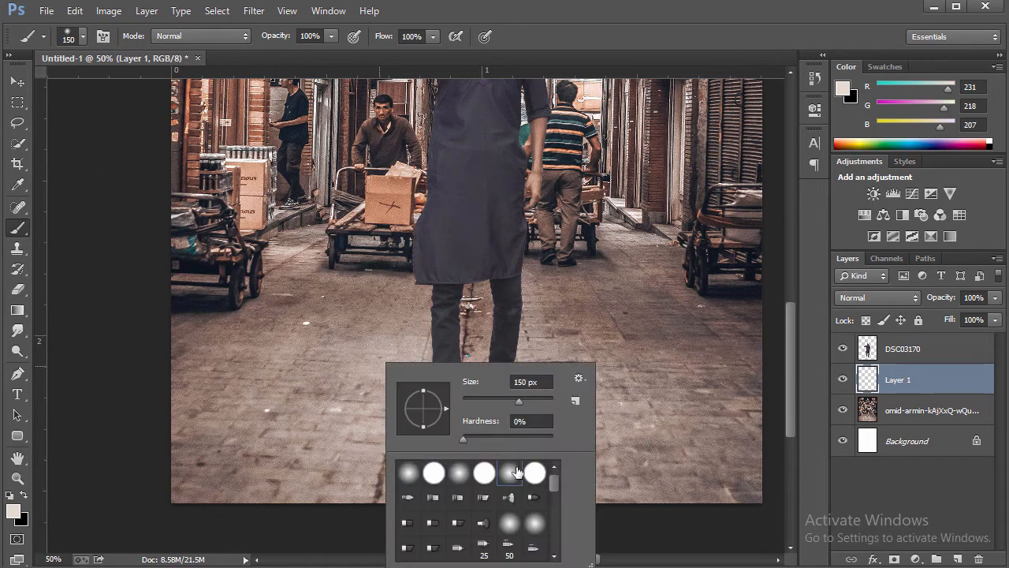
click(573, 35)
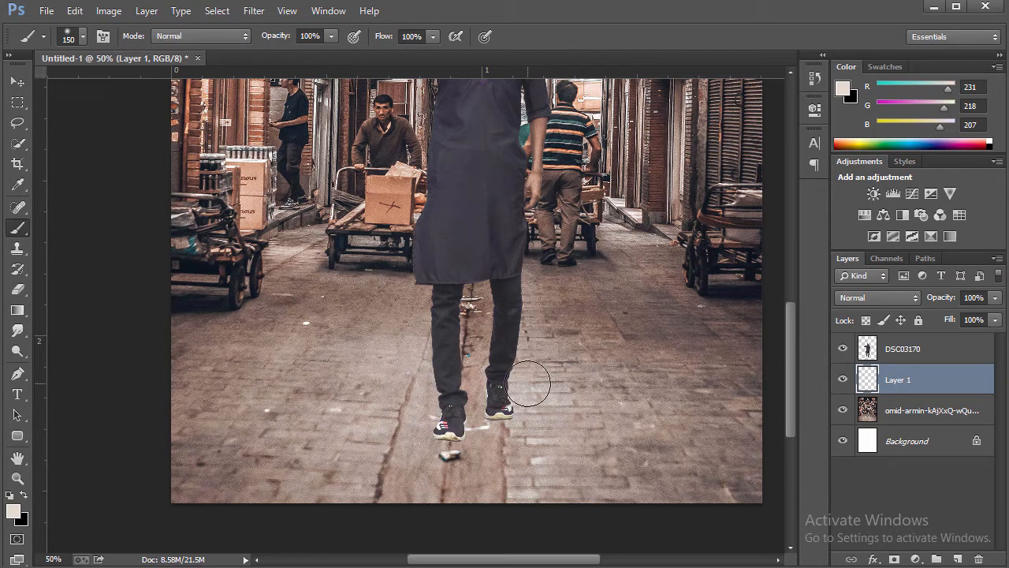
key(bracketright)
key(bracketright)
Step: Paint a single soft black dab on the empty pavement beside the man's legs, using black as the foreground color
click(542, 343)
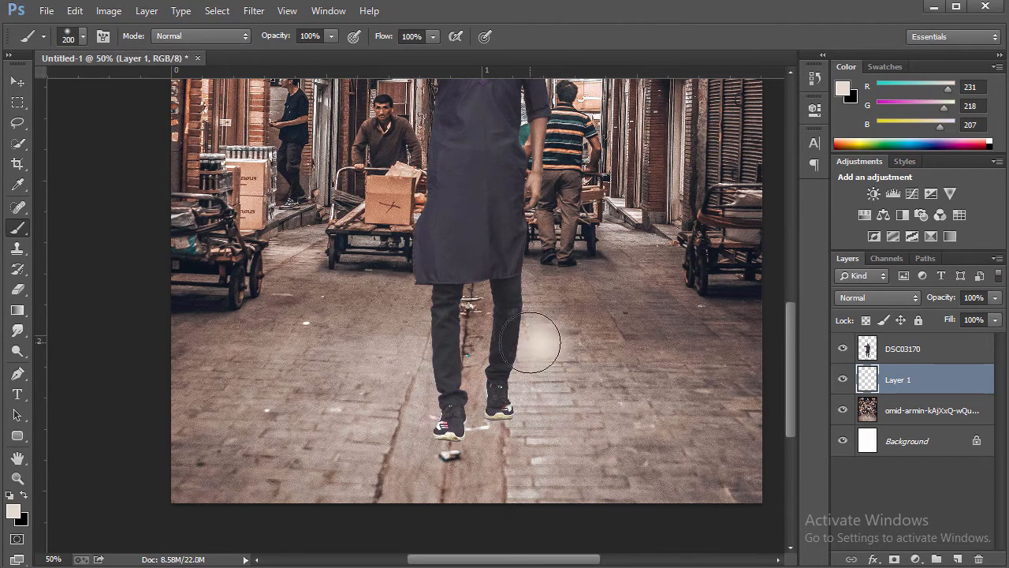
key(ctrl+z)
click(24, 495)
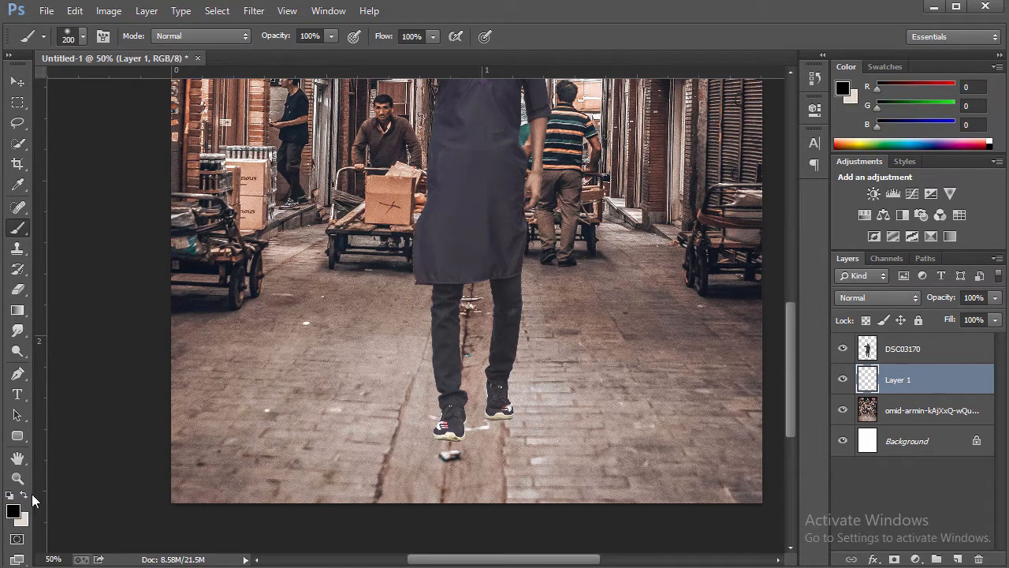
click(593, 347)
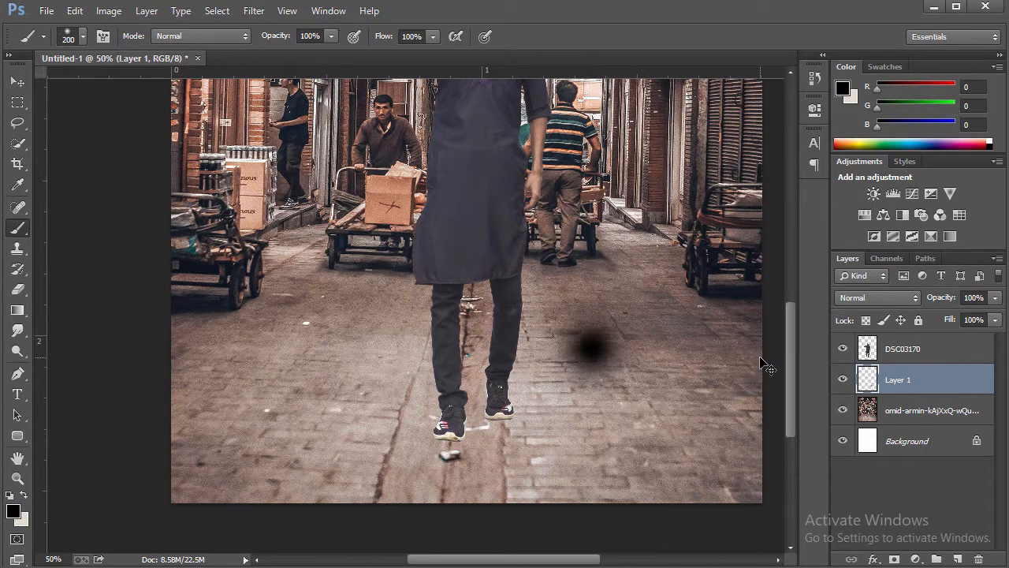
Step: Free-transform the black dab to 94.41% width and 14.55% height, placing it as a contact shadow under the man's front shoe
key(ctrl+t)
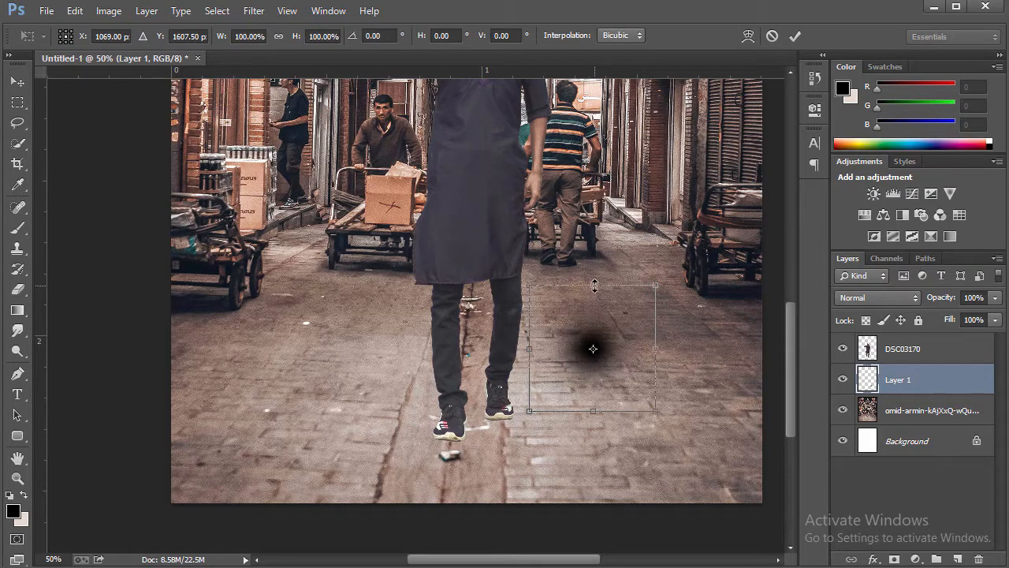
mouse_move(595, 286)
mouse_down()
mouse_move(594, 325)
mouse_move(631, 403)
mouse_move(594, 393)
mouse_move(504, 443)
mouse_move(479, 444)
mouse_up()
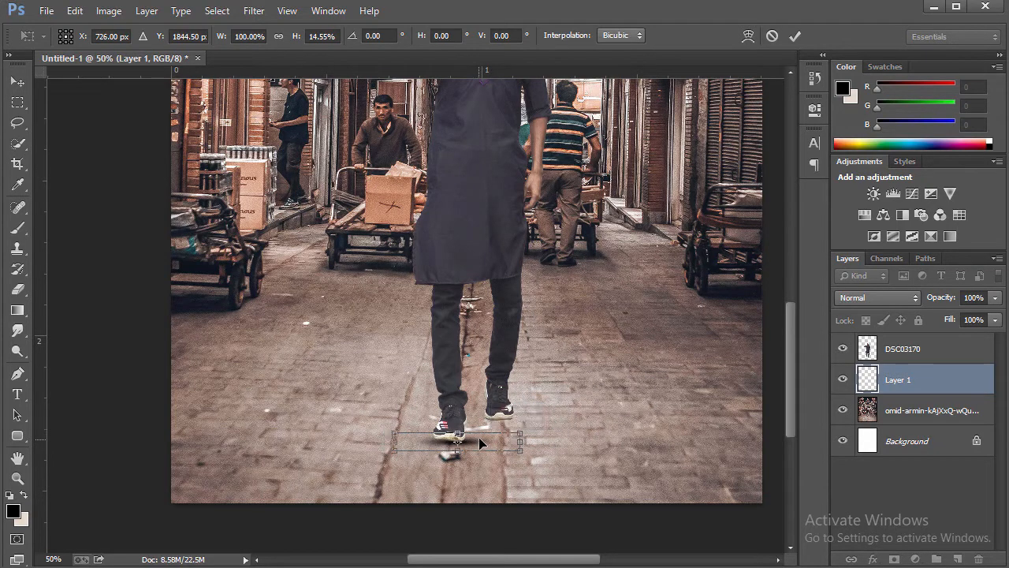
key(Left)
key(Left)
key(Left)
key(Left)
key(Left)
key(Left)
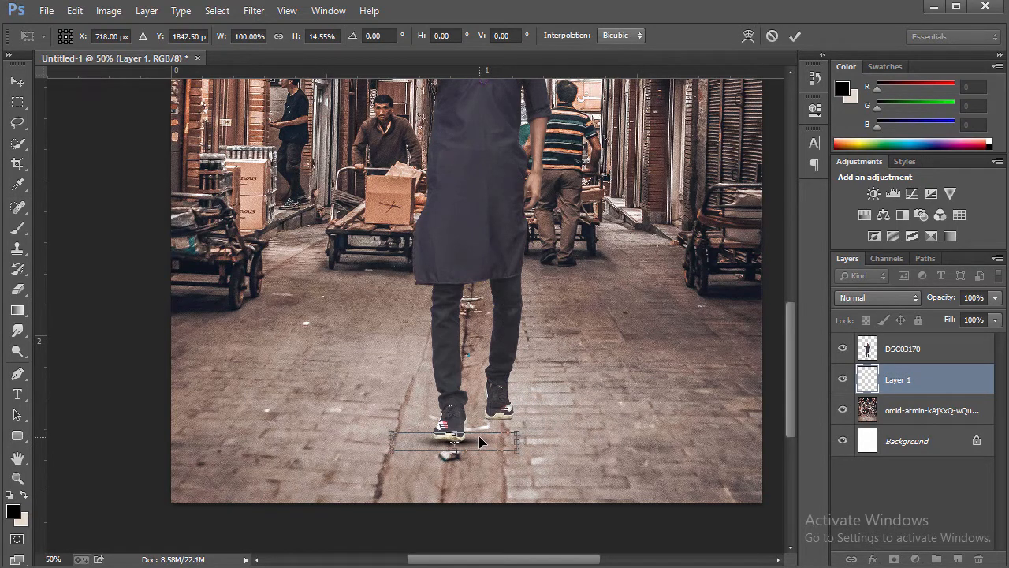
key(Up)
key(Up)
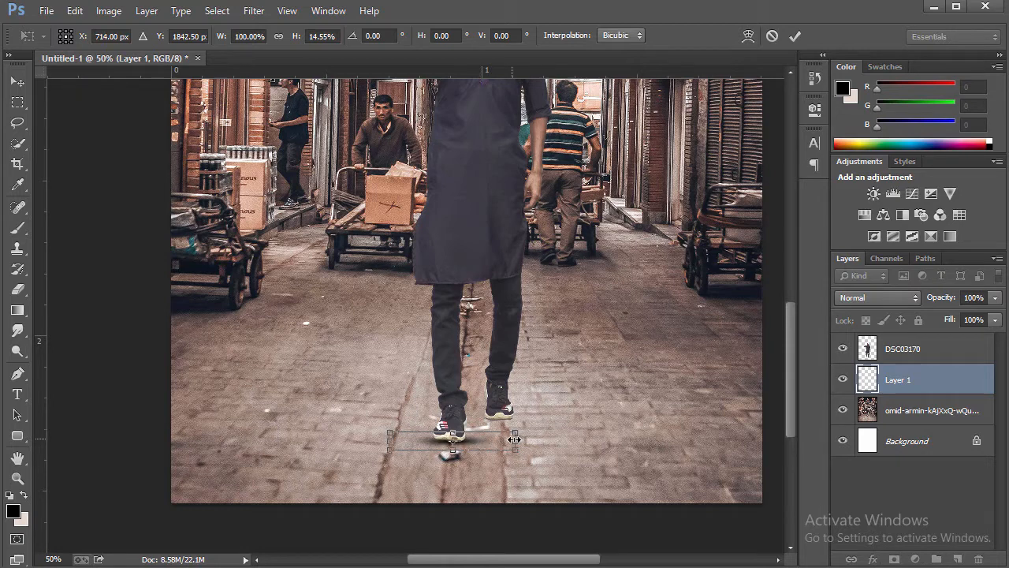
drag(518, 441, 512, 440)
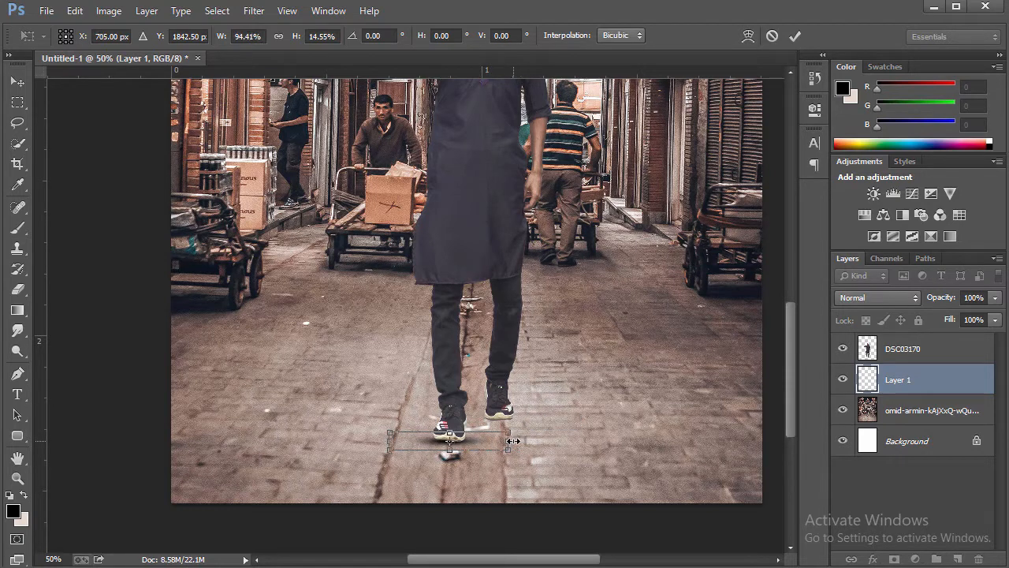
click(794, 36)
Step: Duplicate the shadow layer and position the second shadow under the man's rear shoe
key(b)
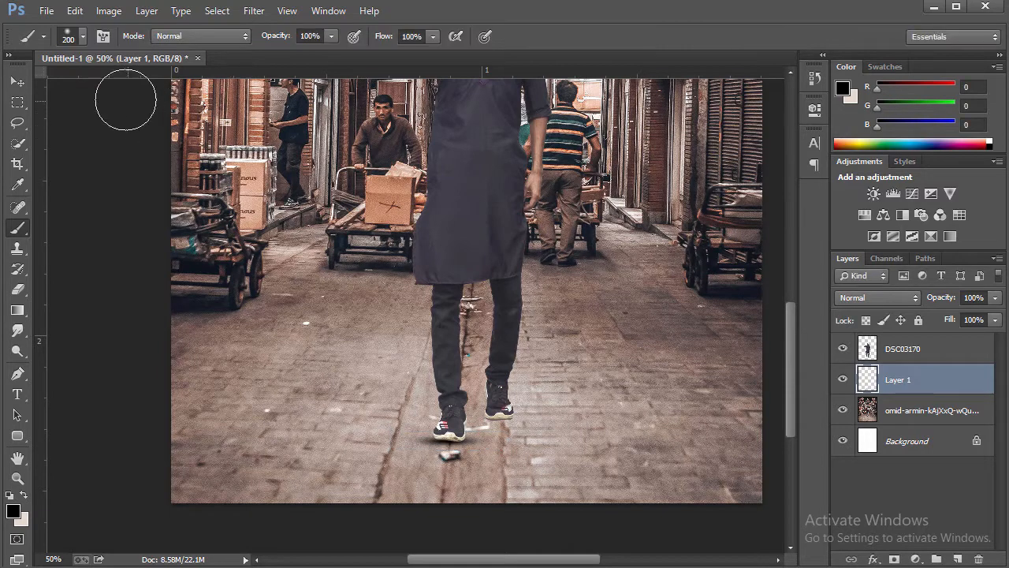
click(18, 82)
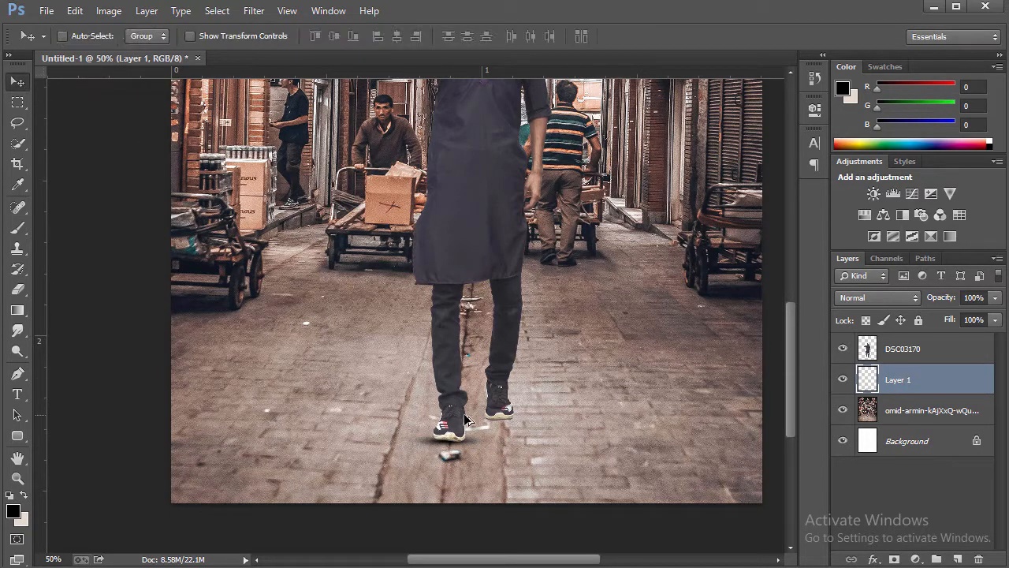
drag(498, 413, 503, 416)
key(ctrl+j)
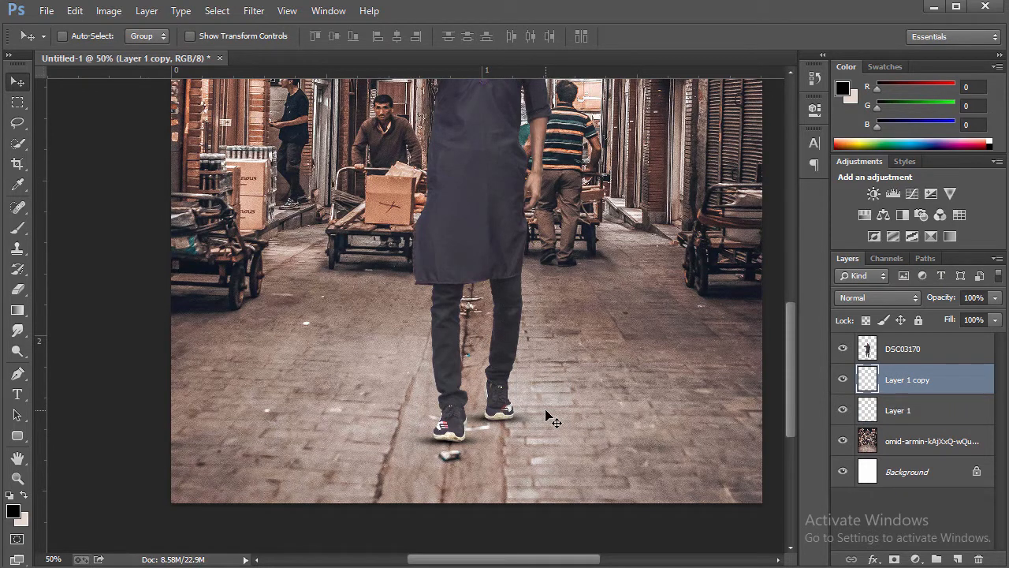
scroll(552, 417, down, 2)
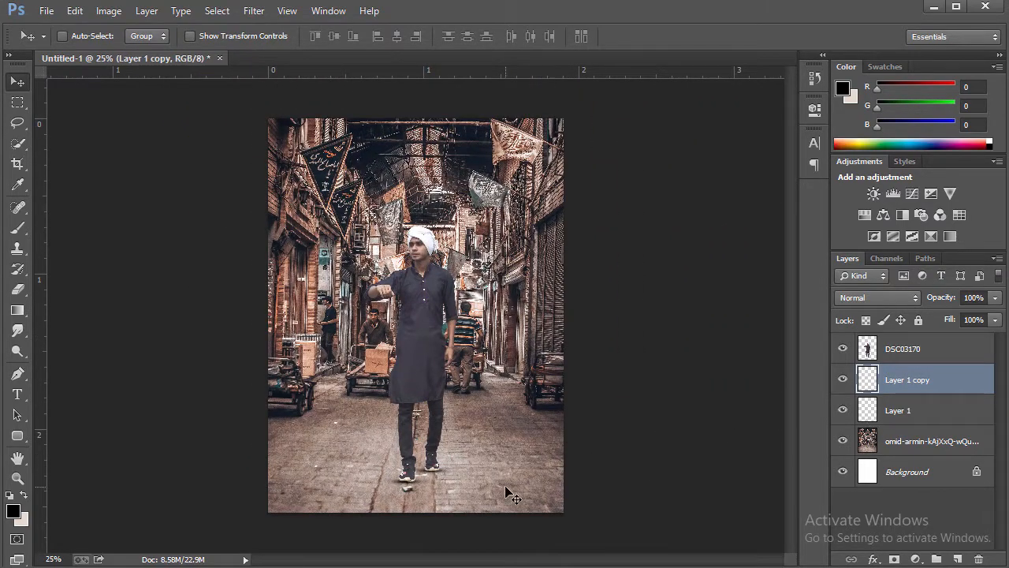
Step: Place the bald eagle cutout directly above the man's layer, scaled to 1.49% and positioned over his outstretched fist
scroll(509, 491, up, 1)
scroll(552, 480, down, 1)
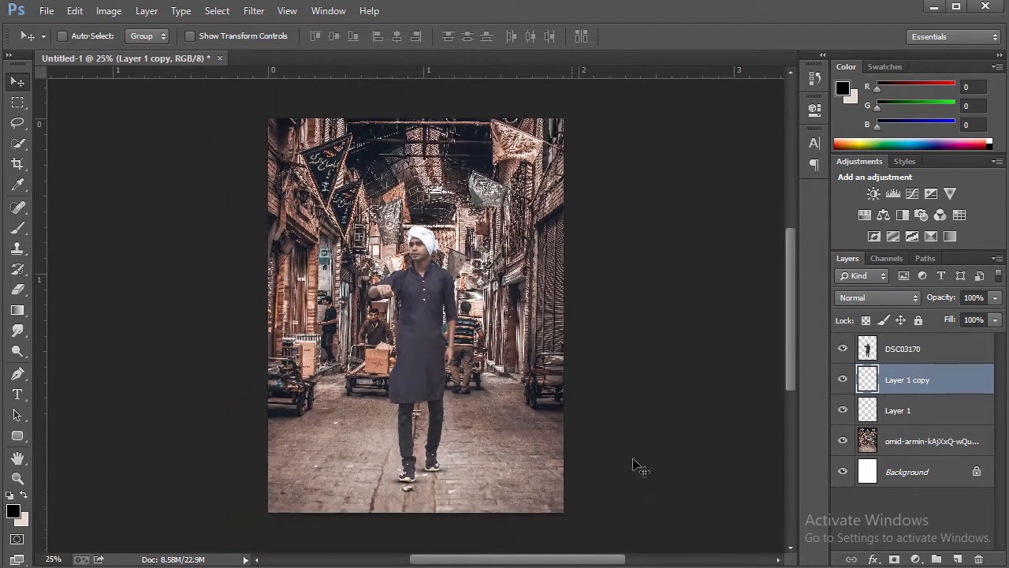
click(915, 350)
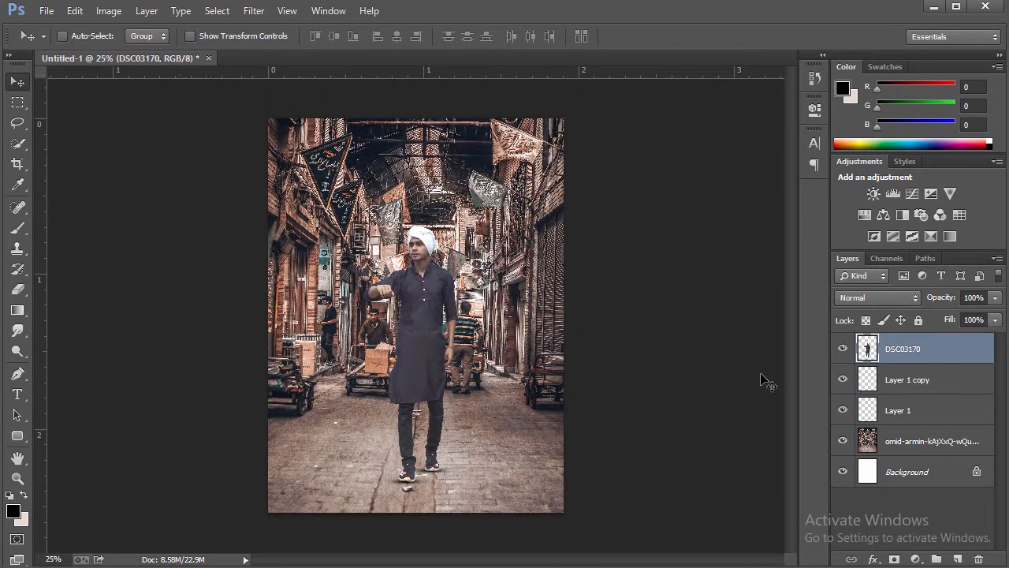
click(147, 566)
drag(290, 229, 82, 243)
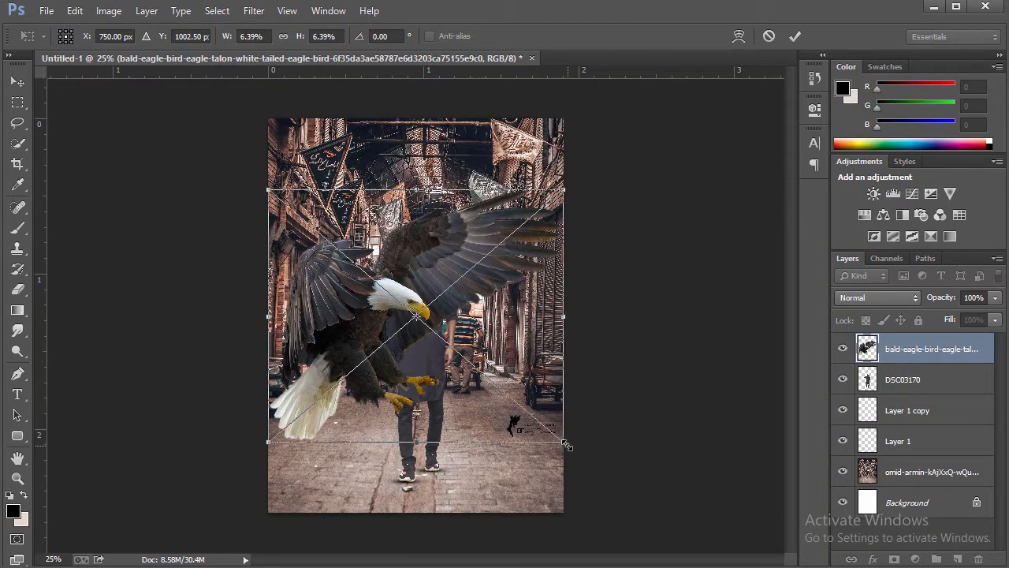
drag(566, 446, 386, 270)
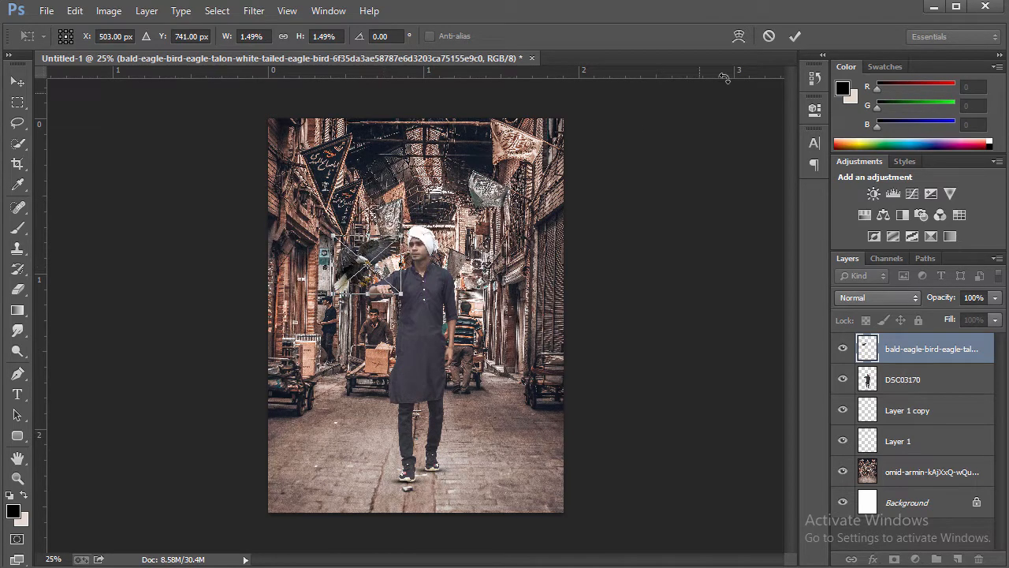
click(794, 36)
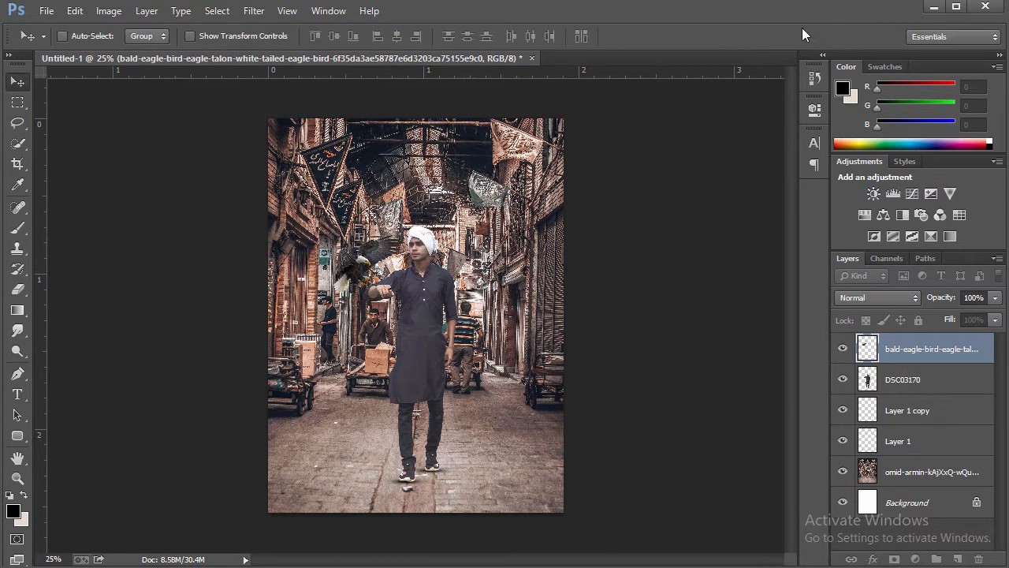
Step: Rasterize the eagle layer and erase the small black watermark beside the man's fist
click(17, 478)
click(516, 305)
click(517, 304)
click(517, 304)
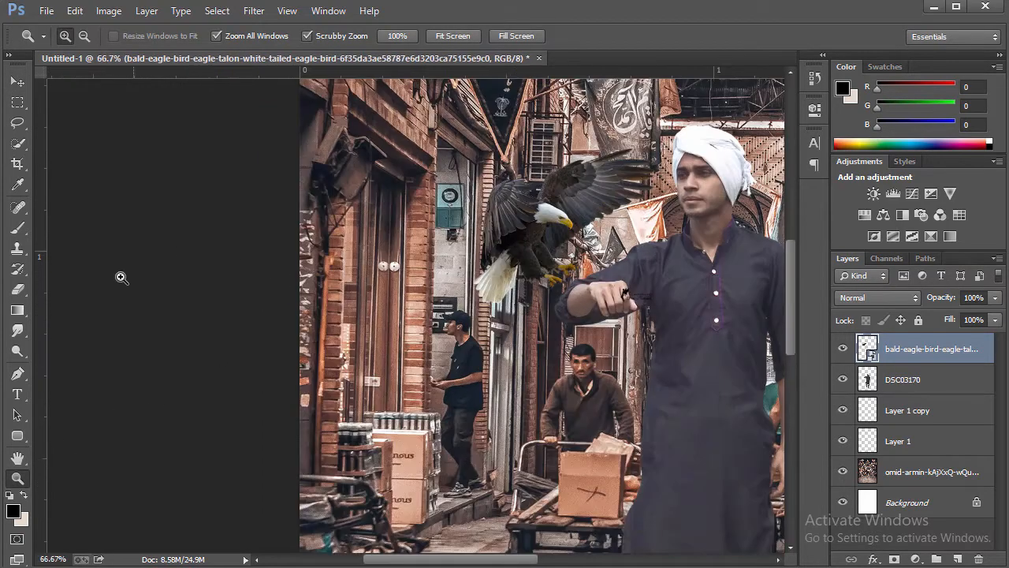
click(17, 288)
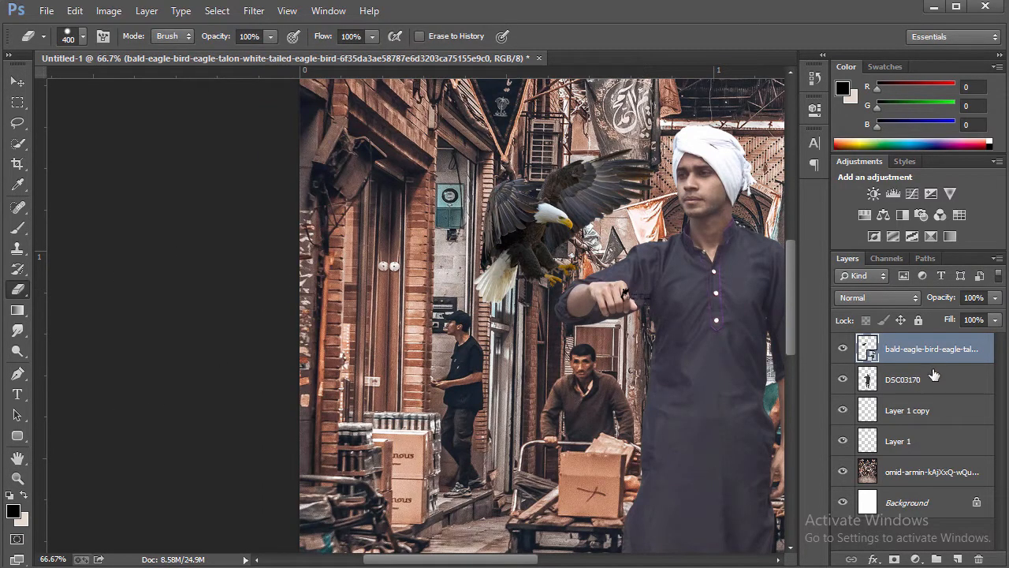
right_click(932, 355)
click(780, 250)
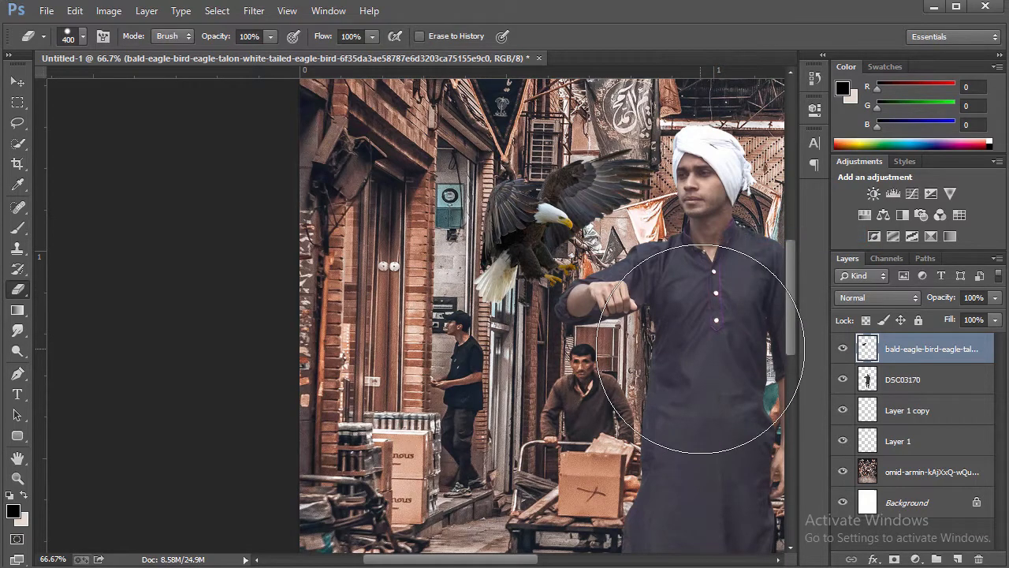
key(ctrl+minus)
key(ctrl+minus)
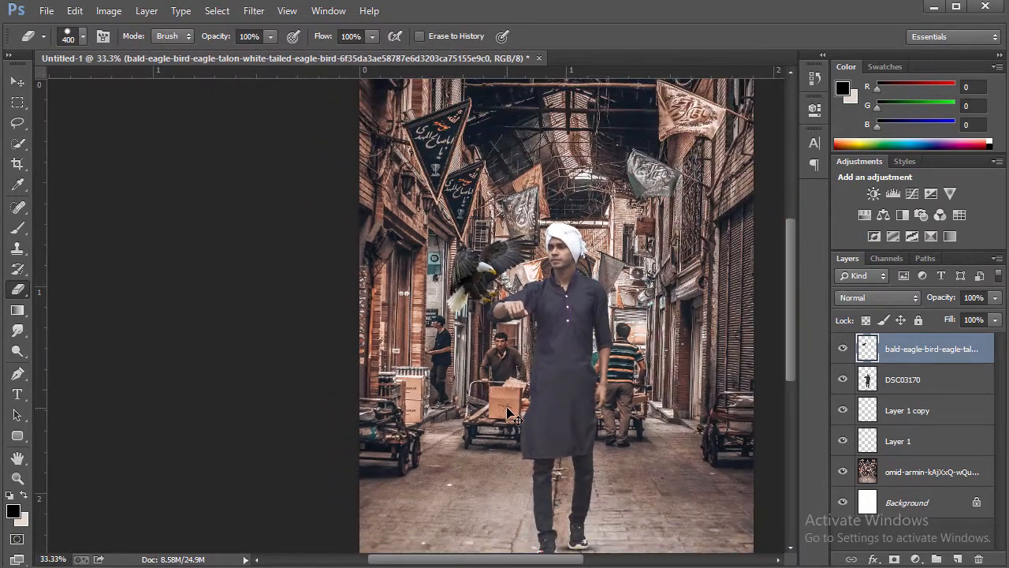
key(ctrl+minus)
click(26, 476)
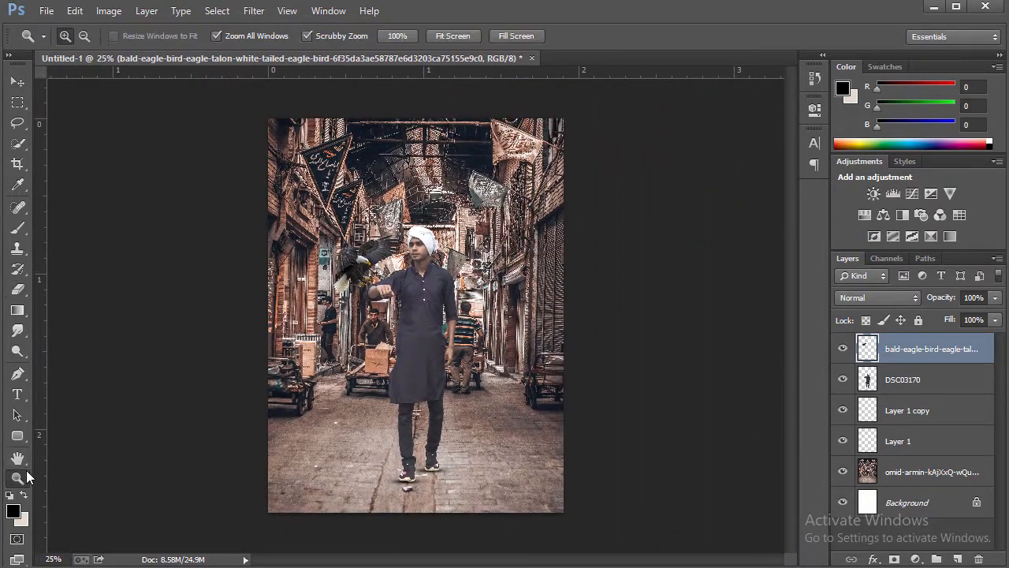
click(295, 361)
right_click(529, 265)
click(573, 271)
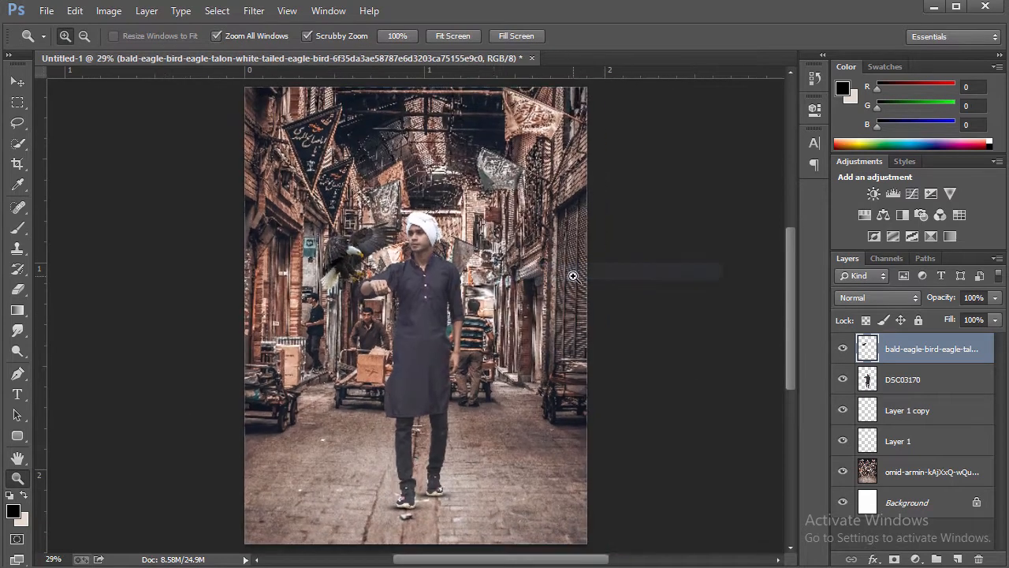
right_click(492, 289)
click(551, 394)
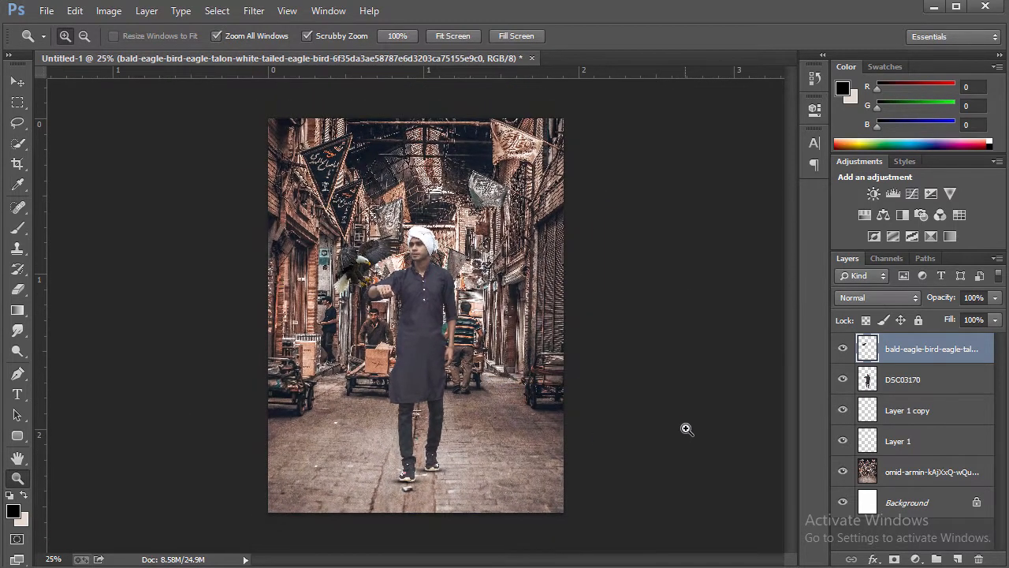
Step: Add an empty layer above the eagle layer
click(958, 559)
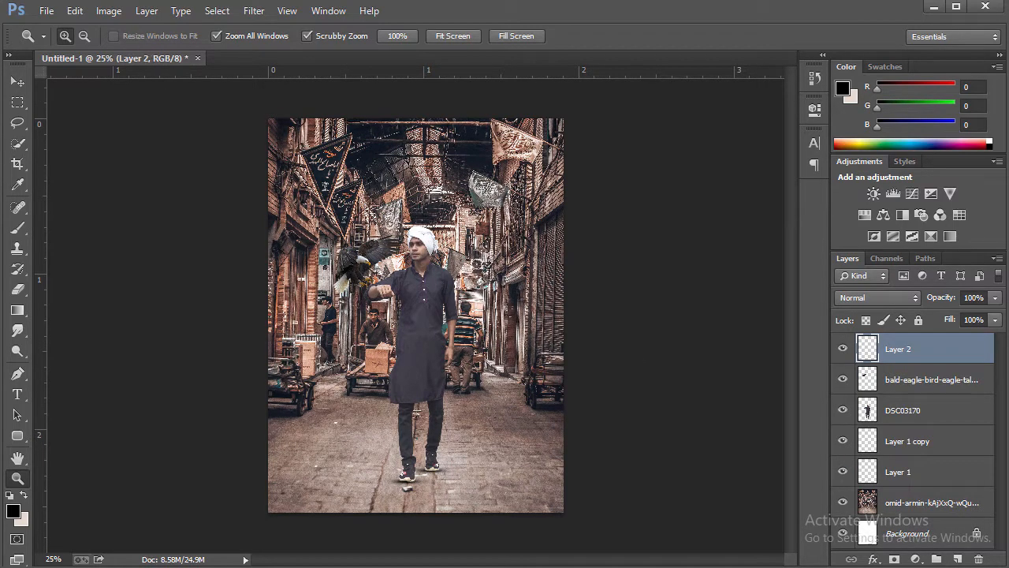
click(109, 11)
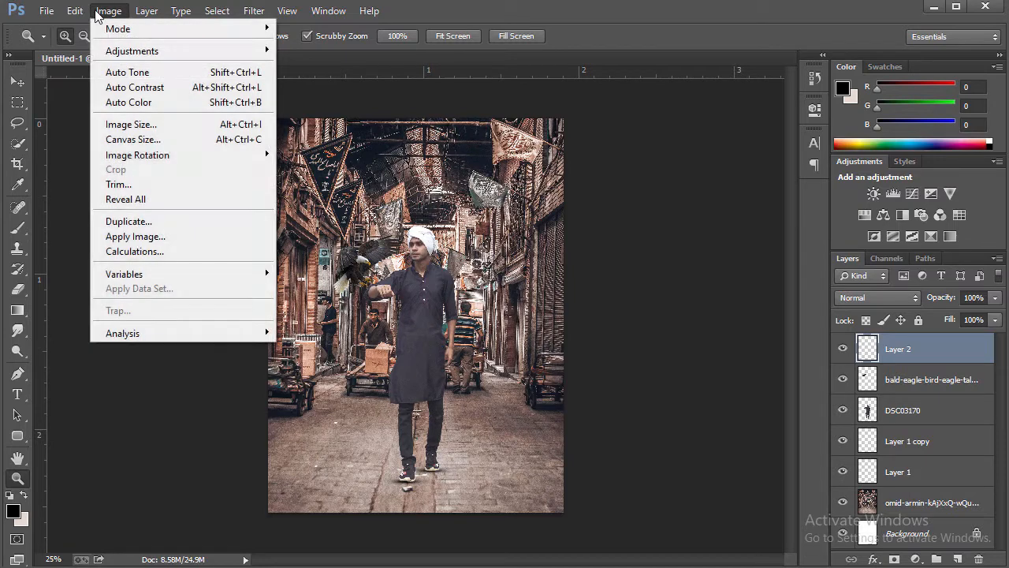
click(164, 240)
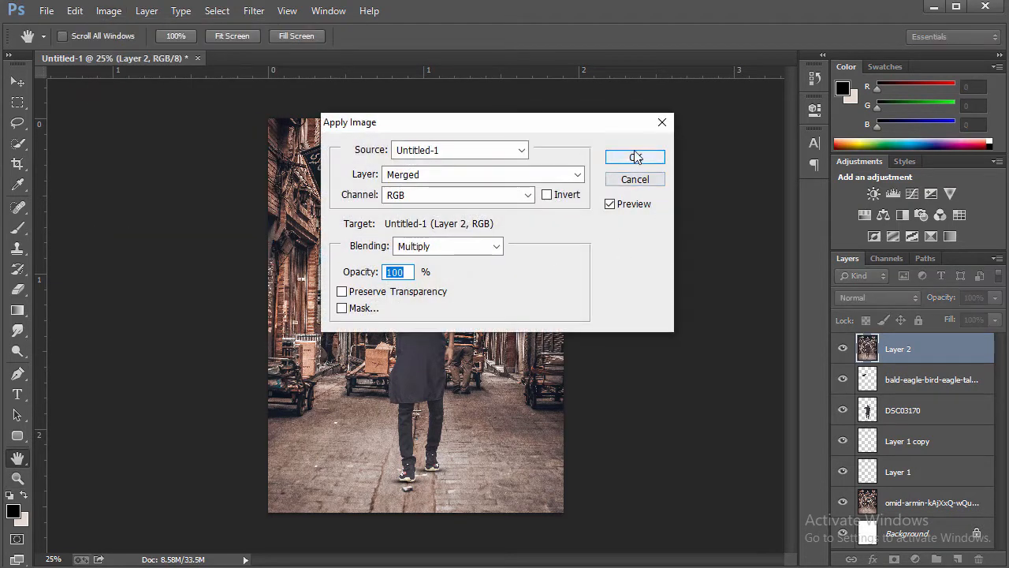
click(647, 182)
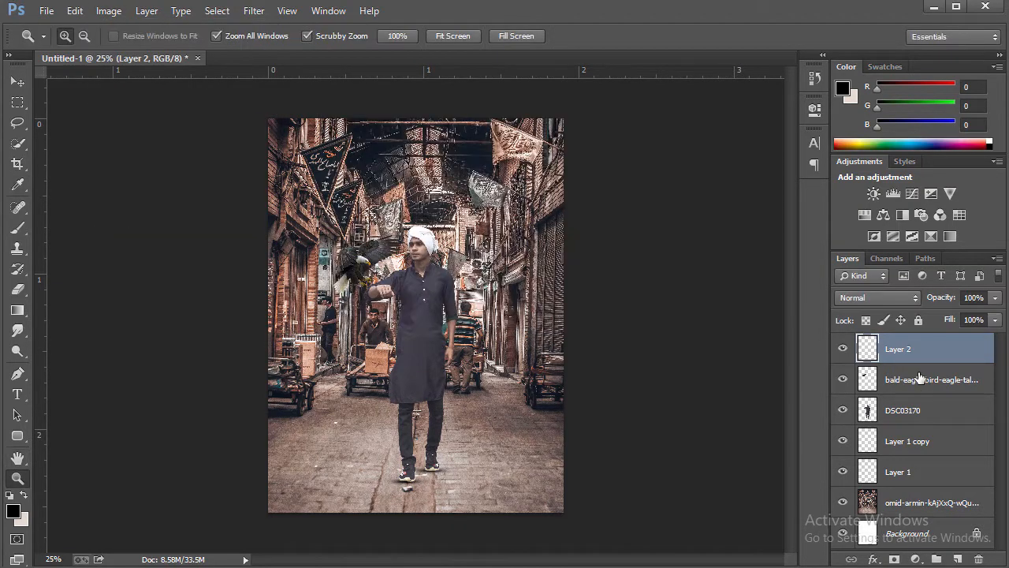
Step: Move the empty layer between the eagle and the man, and clip it to the man's layer
drag(916, 362, 927, 402)
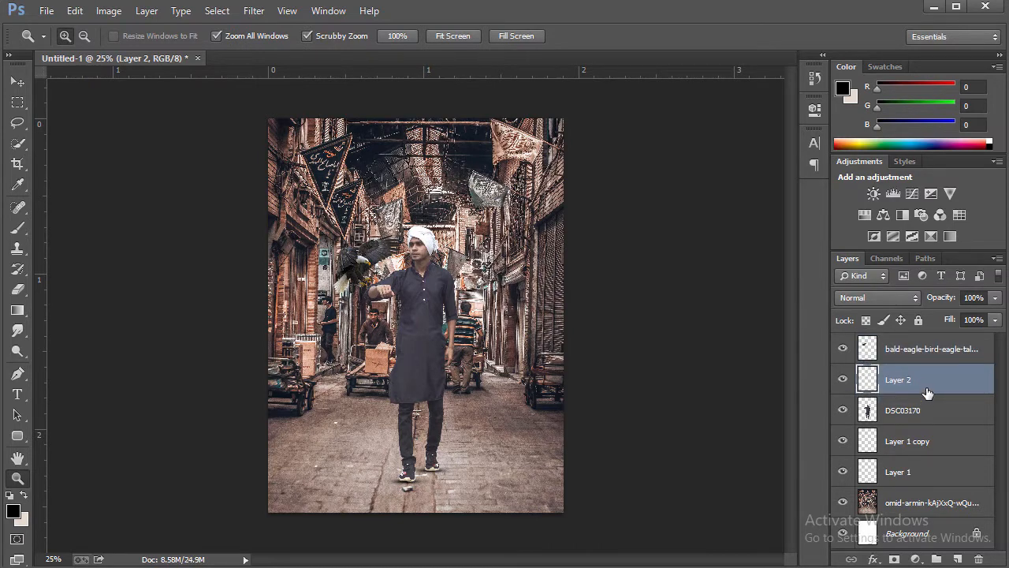
right_click(928, 392)
click(812, 281)
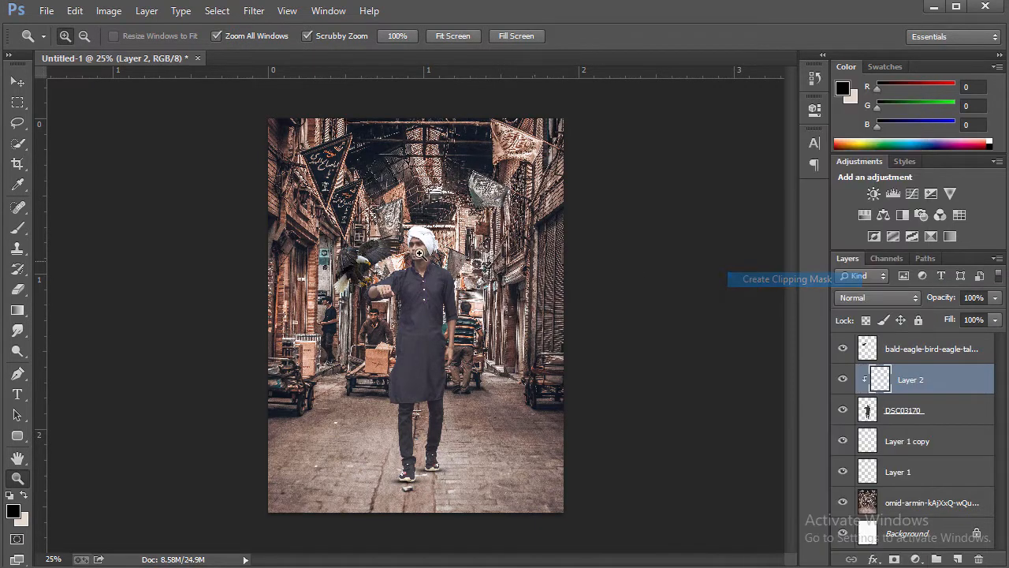
Step: Paint soft light-beige highlights on the man's clipped layer with the Brush tool, varying its size between 125 and 200 px
click(18, 228)
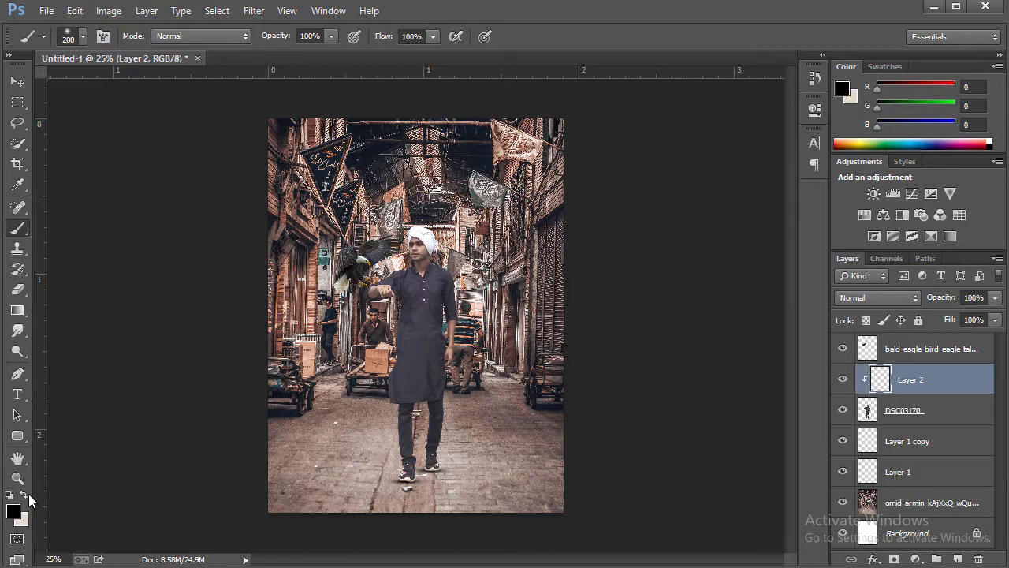
click(26, 496)
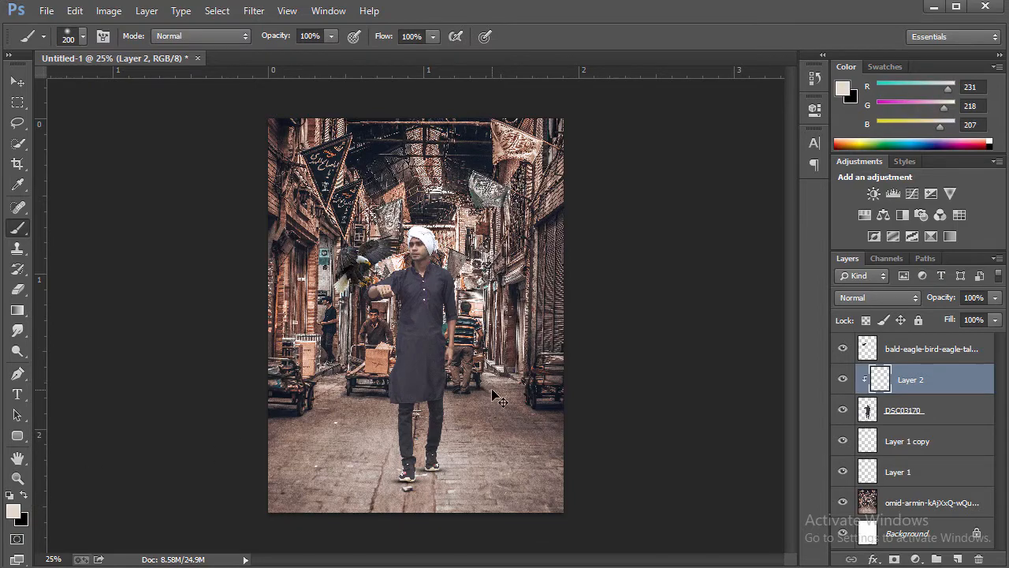
key(ctrl+plus)
key(ctrl+plus)
key(bracketright)
key(bracketright)
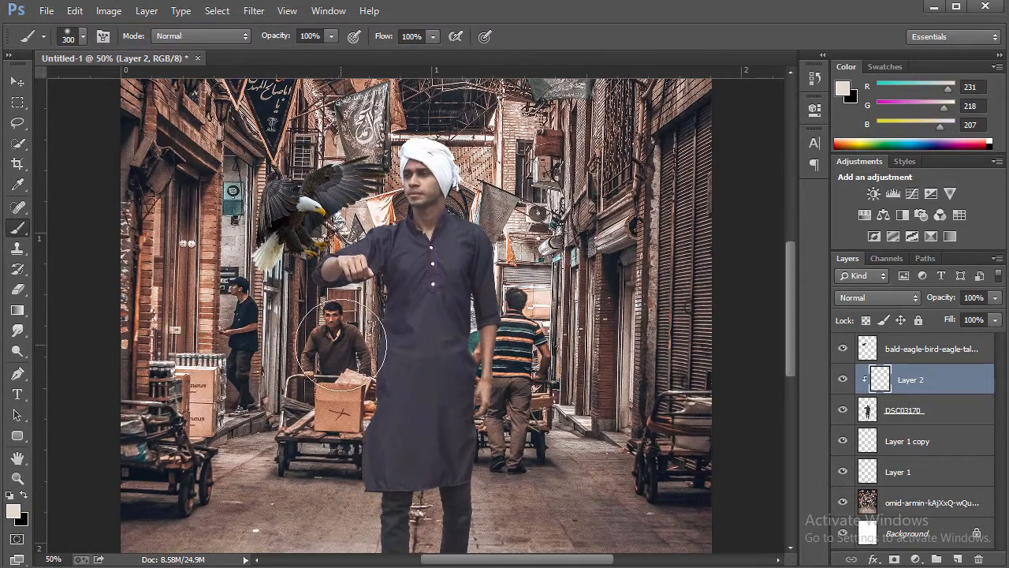
key(bracketleft)
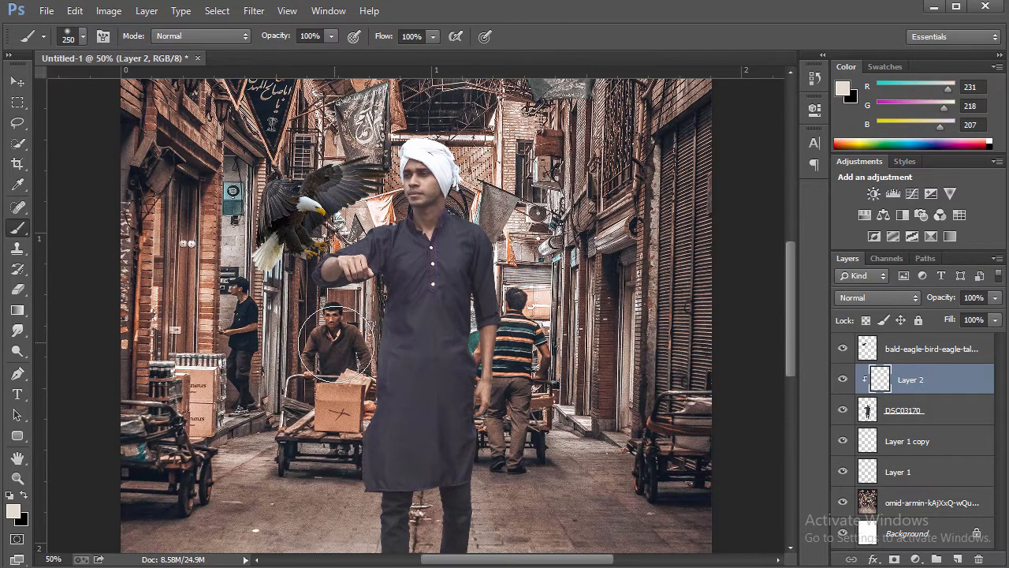
key(bracketleft)
key(bracketleft)
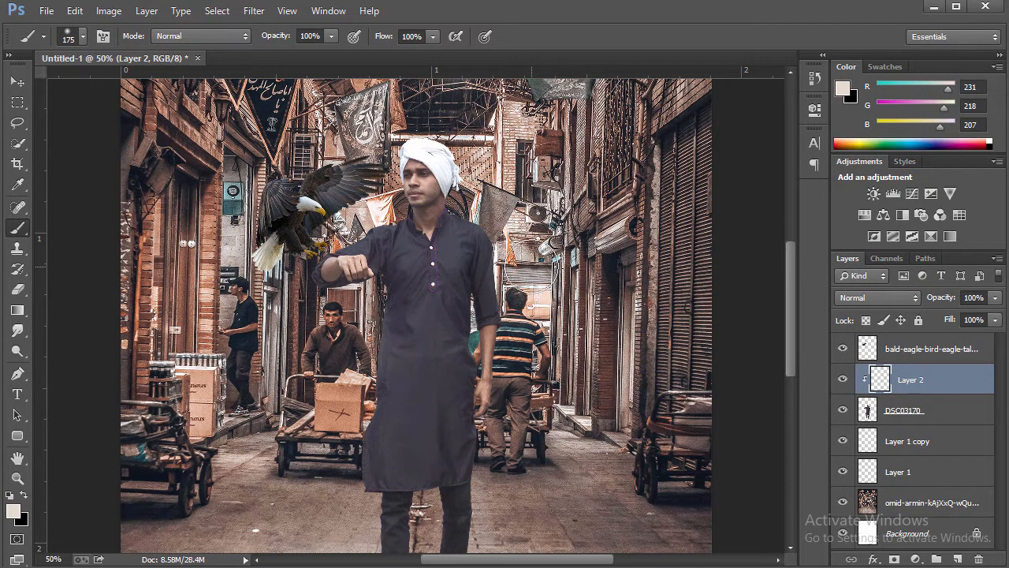
key(bracketleft)
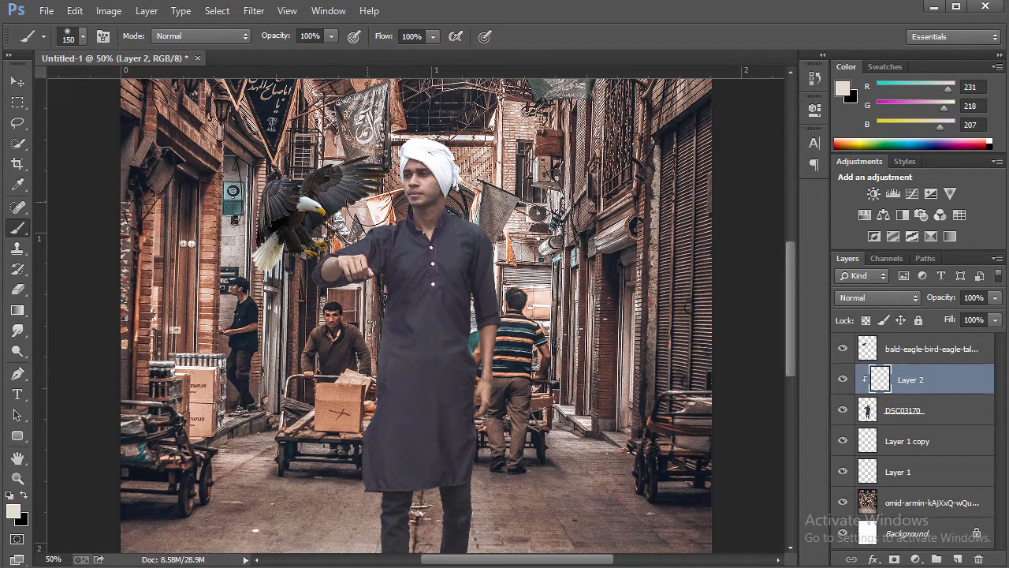
key(bracketleft)
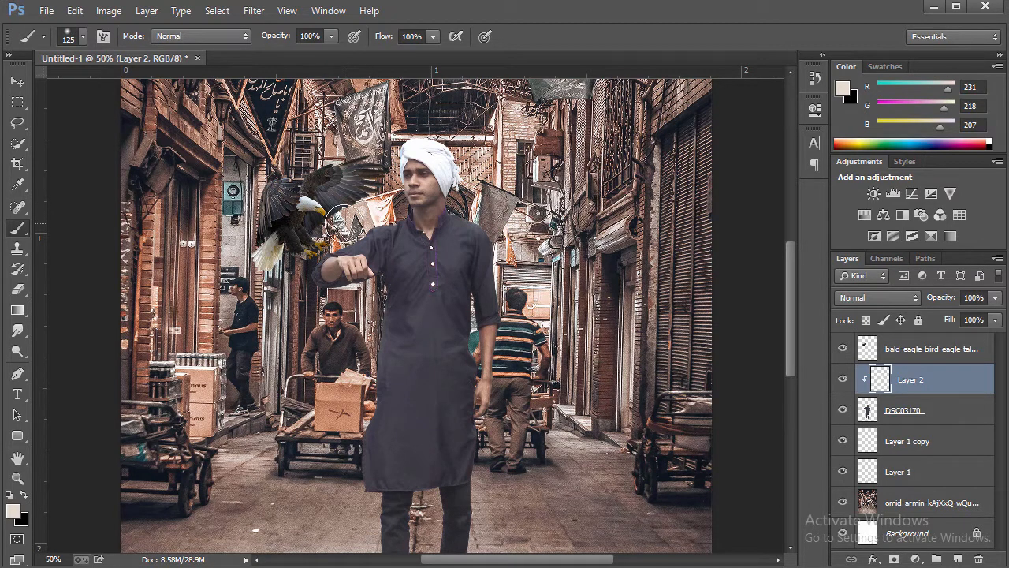
key(bracketright)
key(bracketright)
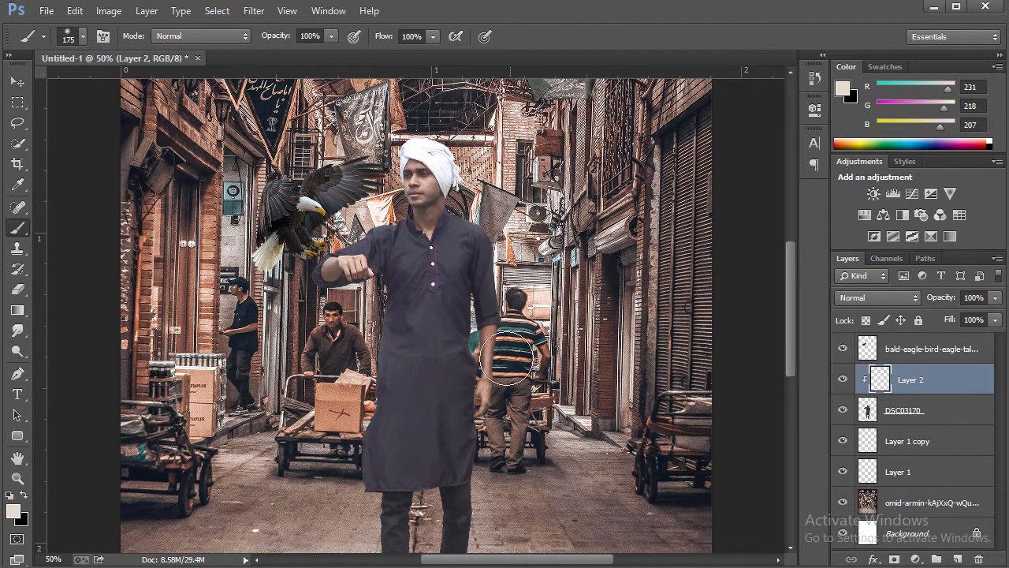
key(bracketright)
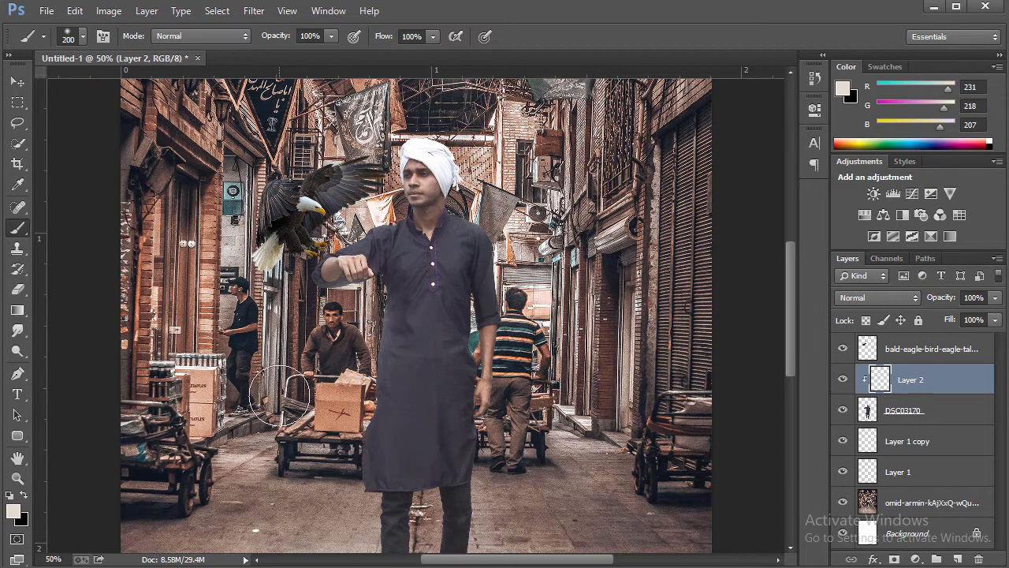
Step: Set the clipped highlight layer's blending mode to Screen and compare the image with the layer hidden and shown
click(880, 300)
click(859, 141)
click(844, 379)
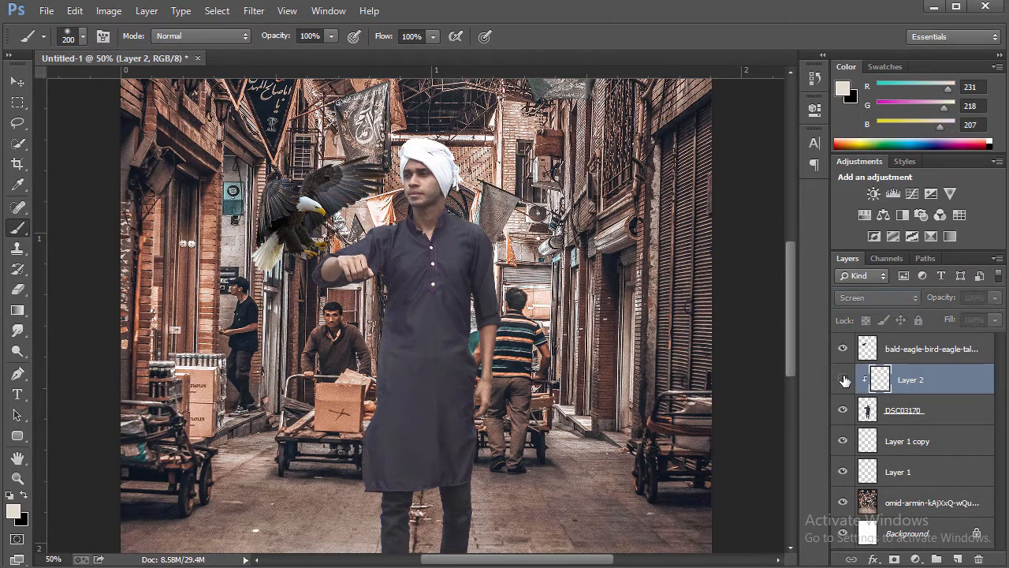
click(843, 379)
click(843, 379)
click(844, 380)
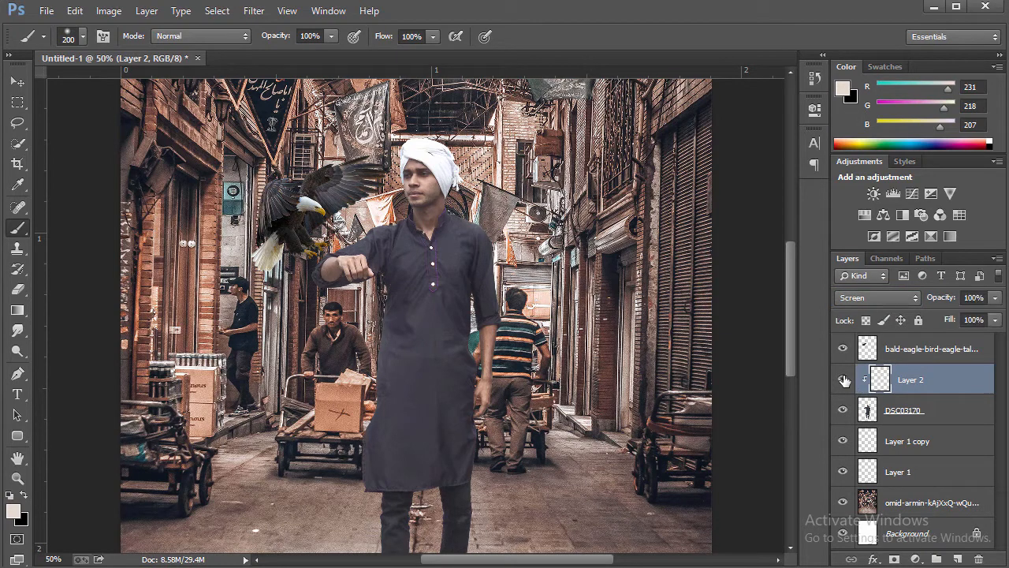
Step: Add a layer above the eagle and fill it with the merged composite using Apply Image
key(ctrl+minus)
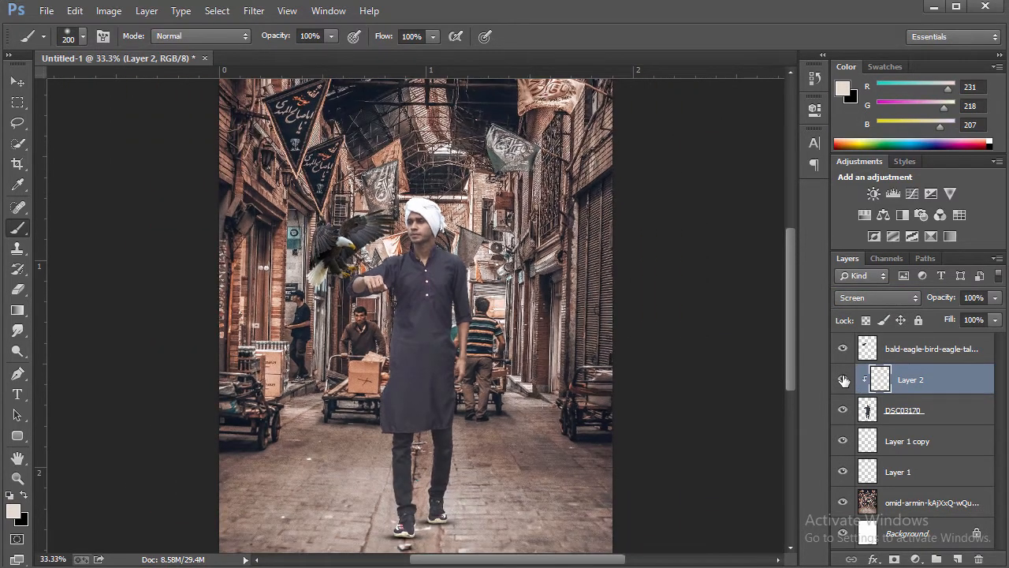
key(ctrl+minus)
key(ctrl+plus)
click(911, 350)
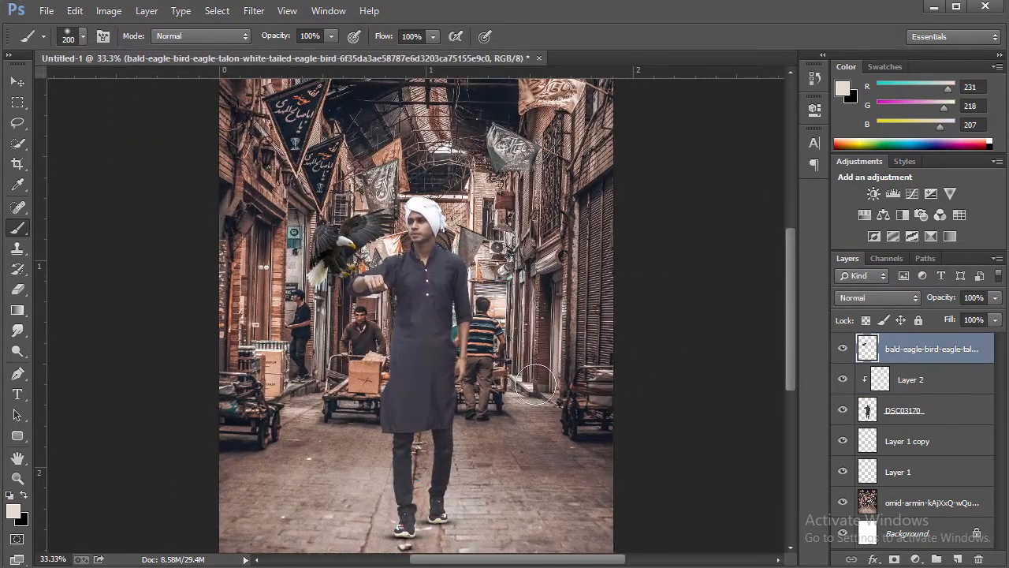
click(955, 559)
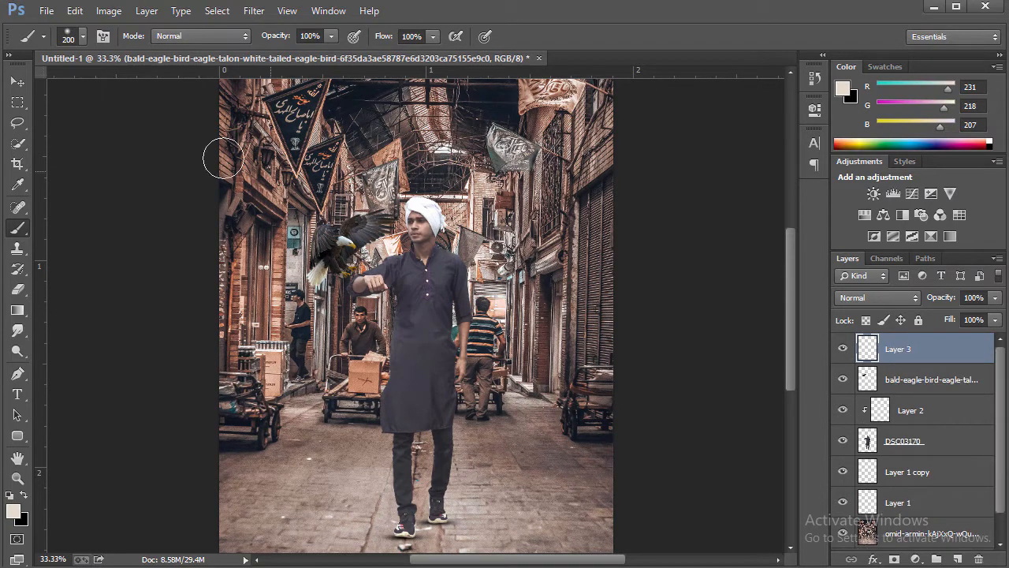
click(109, 10)
click(148, 236)
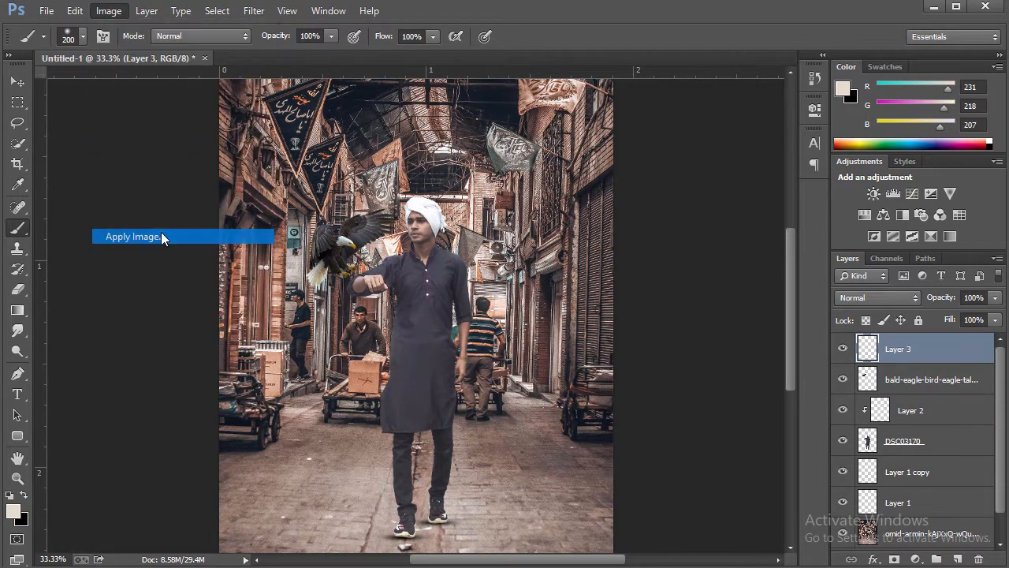
click(635, 158)
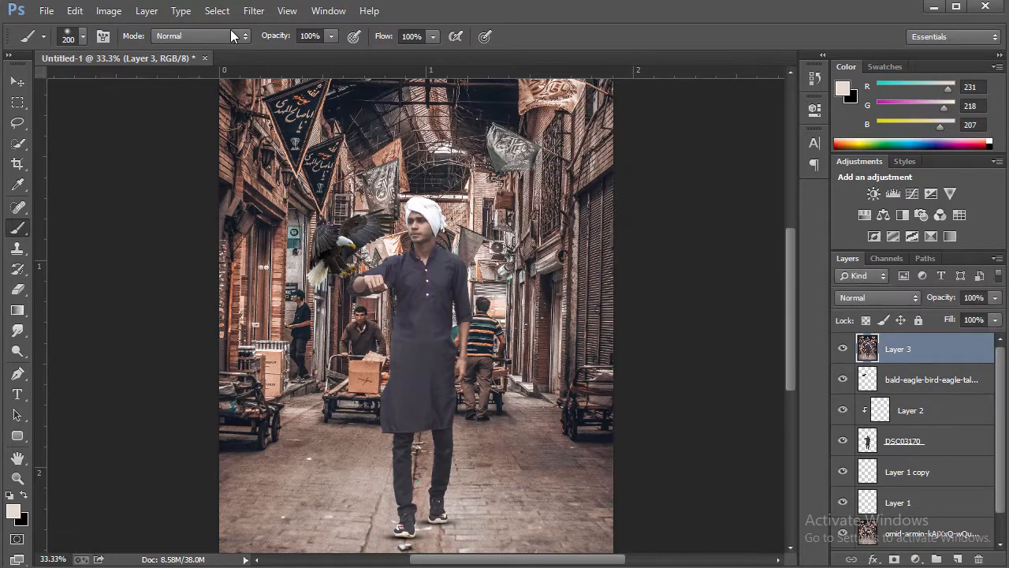
Step: Apply Camera Raw to the merged layer with Clarity +28, Blacks -2, Whites +19, Shadows +4 and Highlights +12
click(254, 11)
click(283, 102)
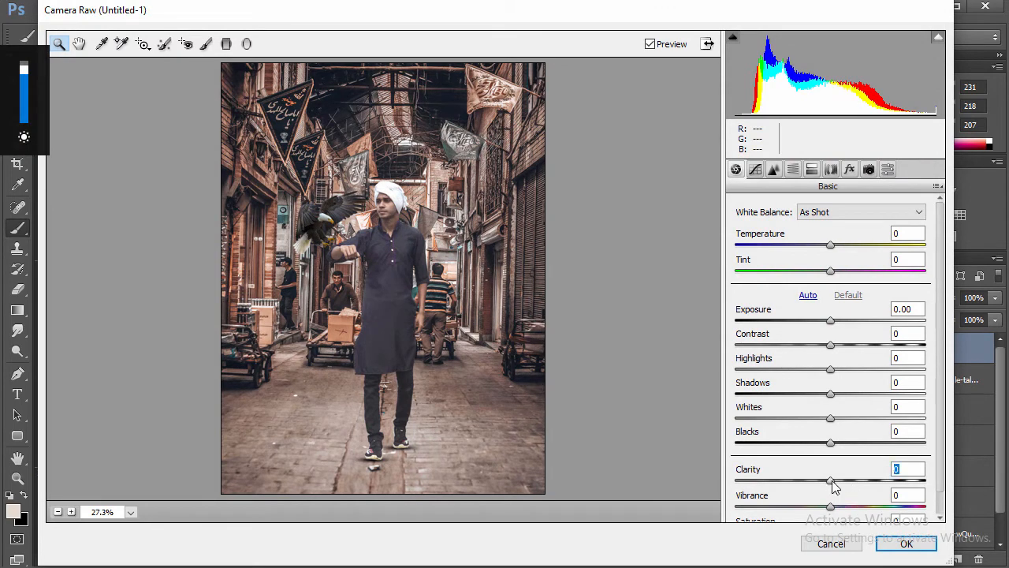
drag(833, 481, 858, 481)
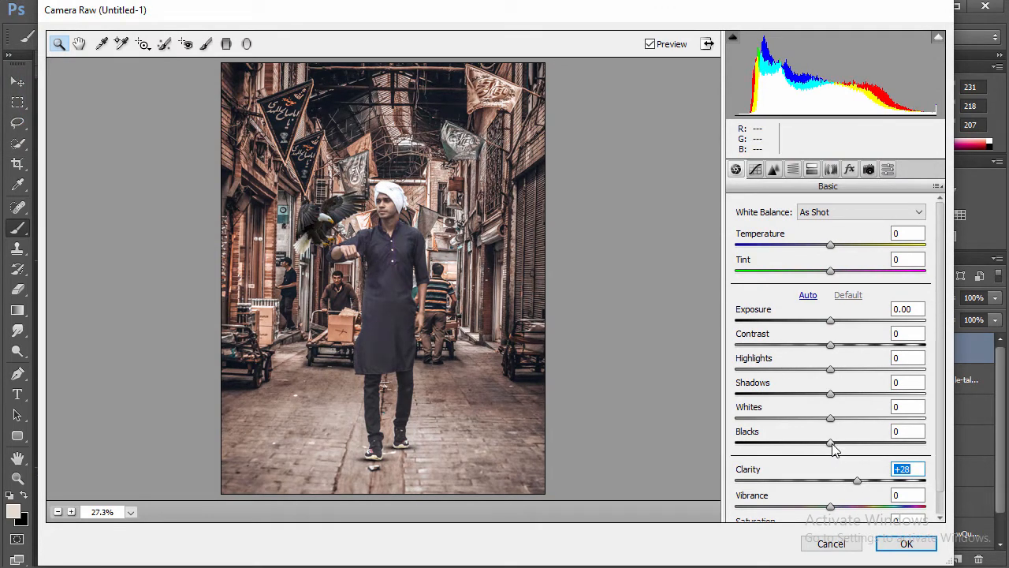
drag(832, 443, 844, 370)
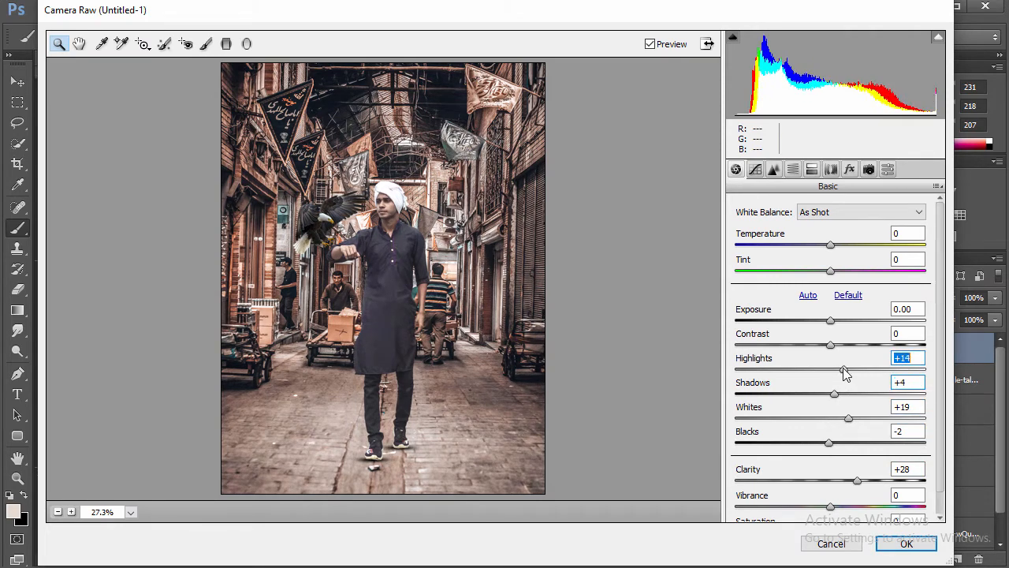
Step: Set the luminance noise reduction to 26 and lower the Oranges saturation to -28
click(773, 169)
drag(736, 364, 778, 377)
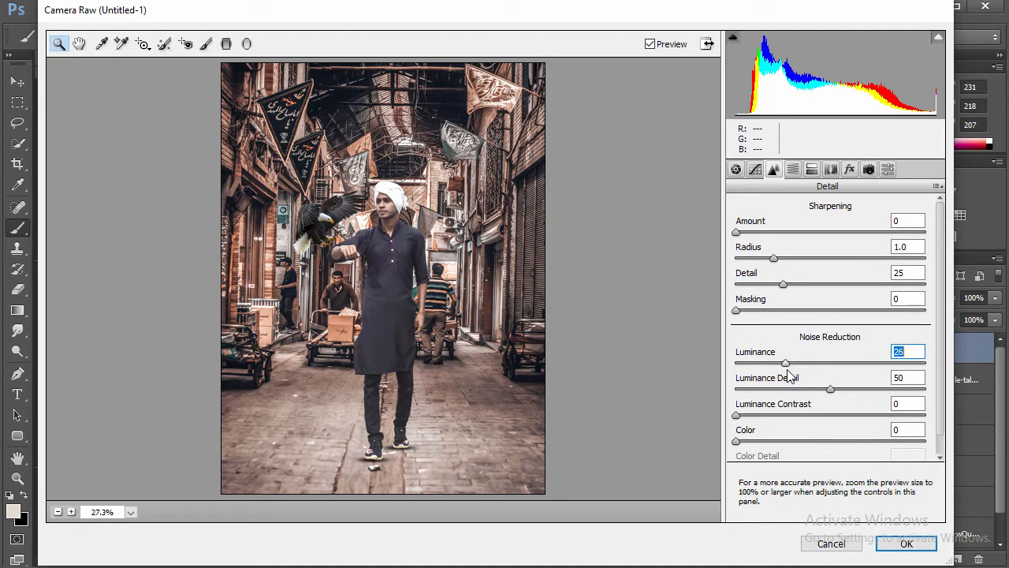
click(794, 171)
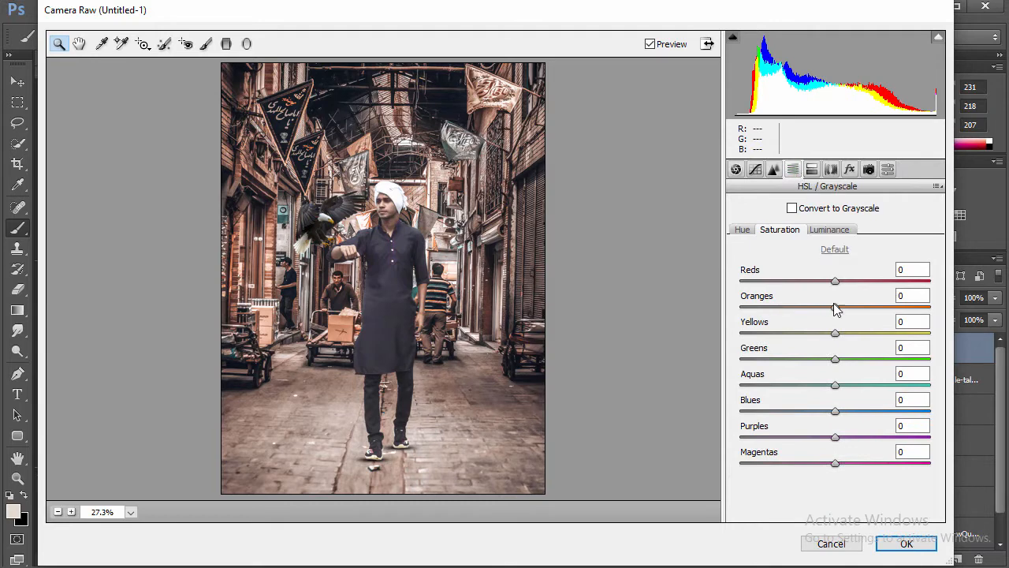
drag(835, 307, 809, 311)
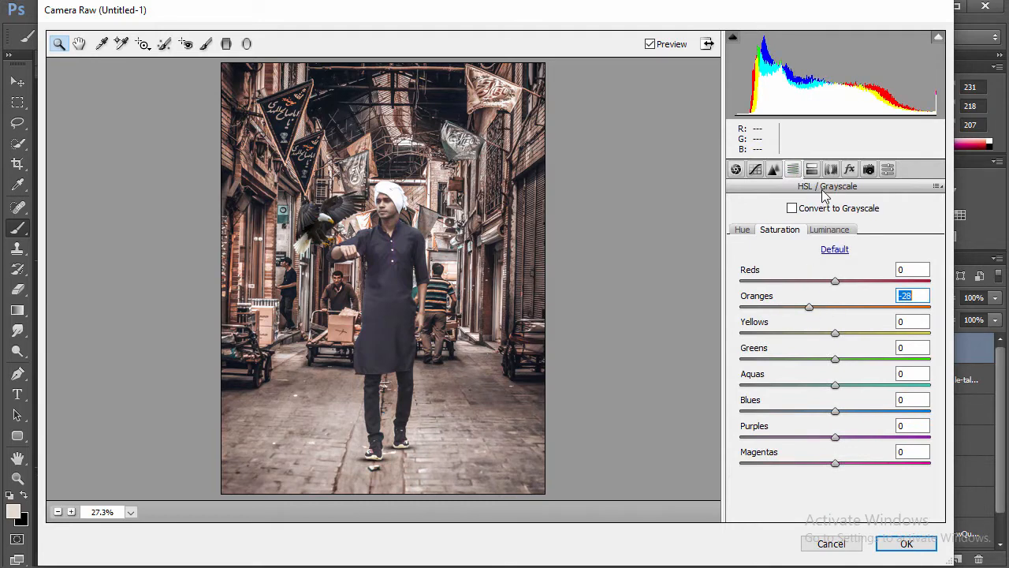
Step: Darken the foreground with a graduated filter from the image's bottom edge up to the man's shins, Exposure -2.15 and Contrast -42
click(227, 44)
drag(403, 494, 402, 412)
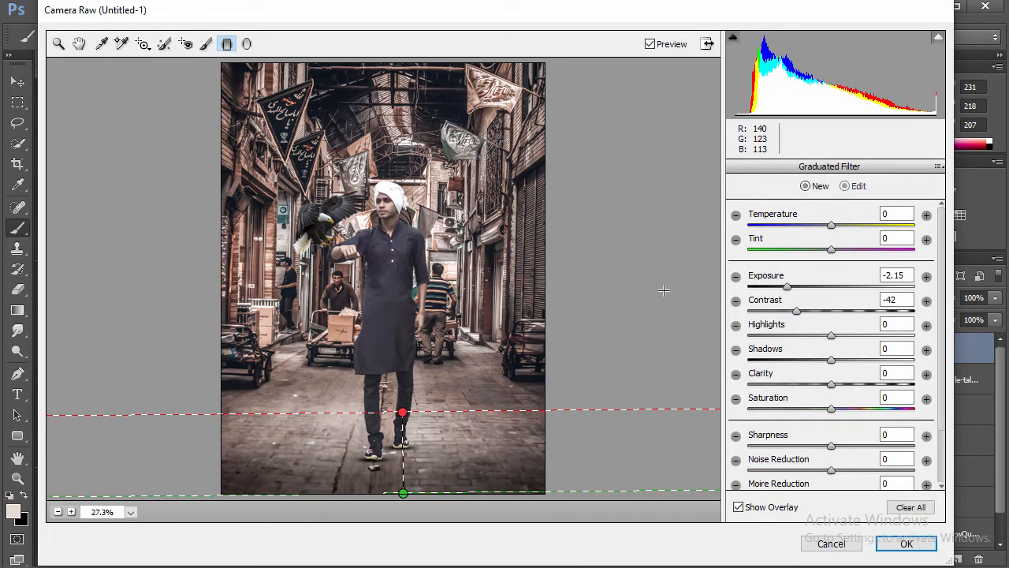
click(64, 46)
Step: Set the sharpening amount to 25 and apply the Camera Raw adjustments to the merged layer
click(755, 170)
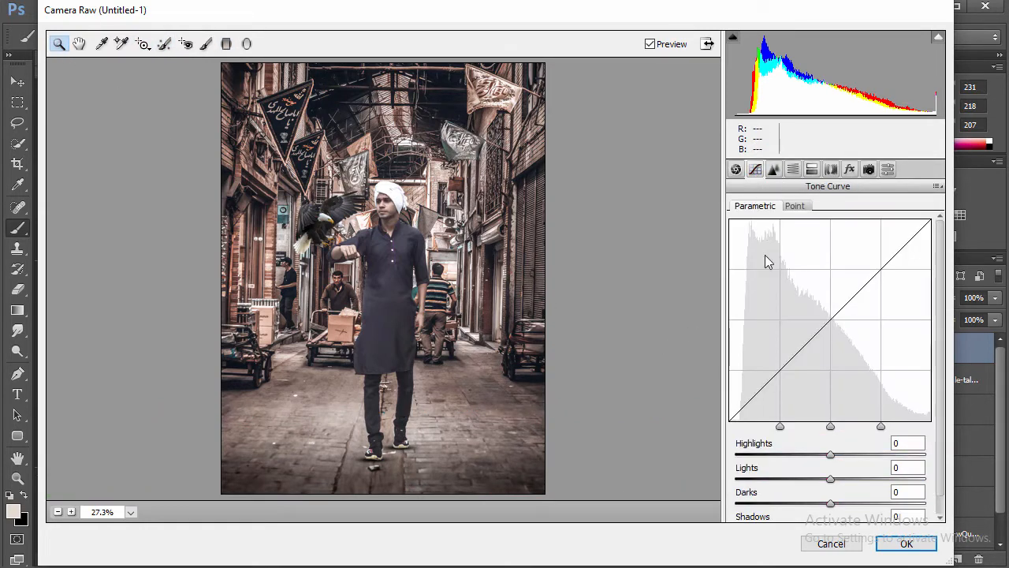
click(735, 169)
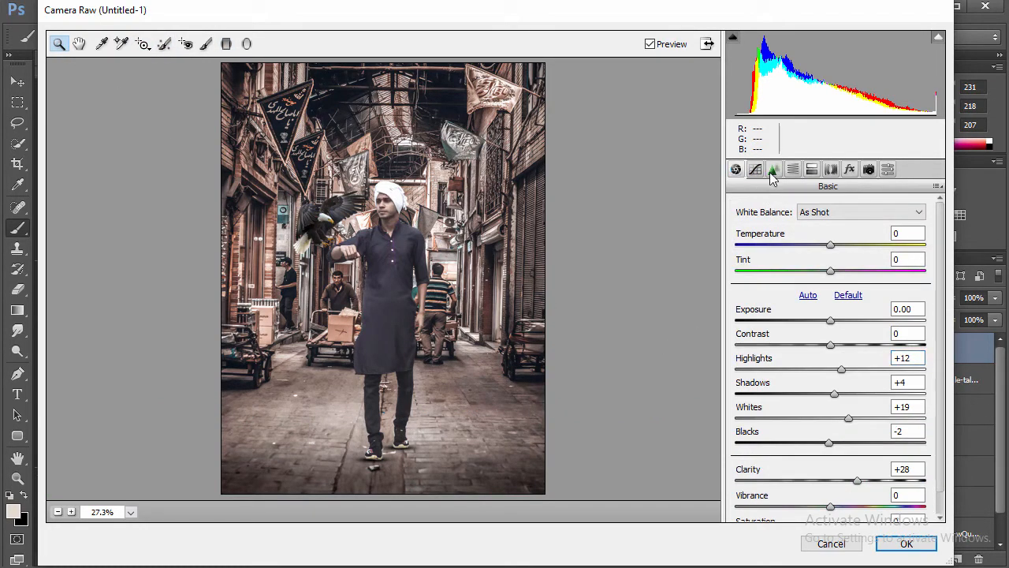
click(773, 169)
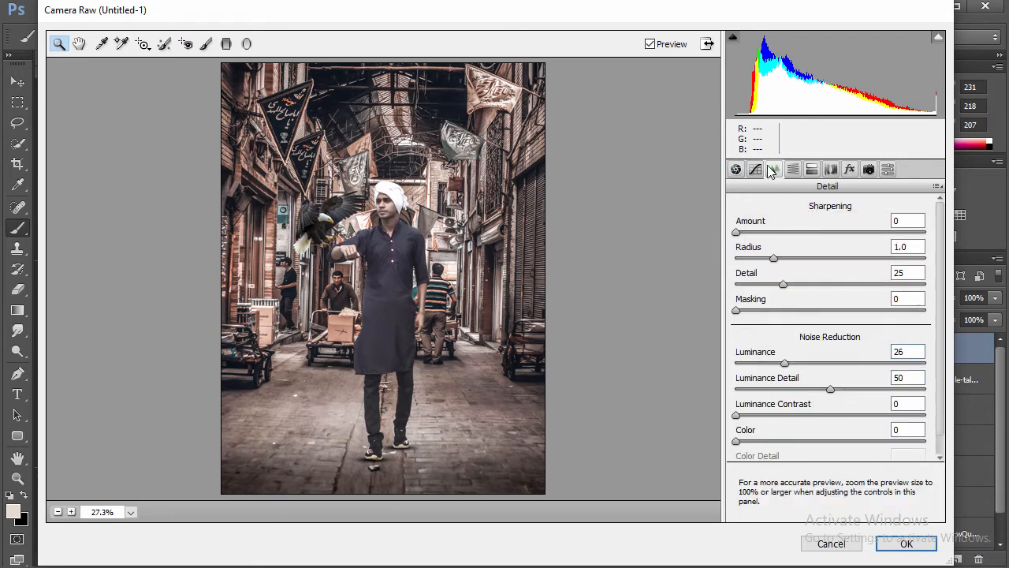
click(420, 221)
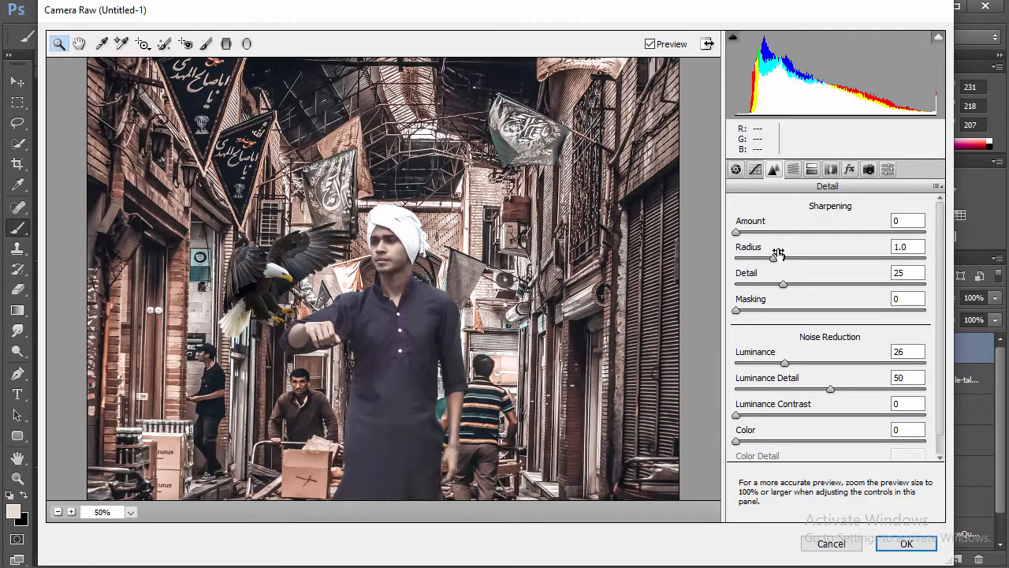
drag(737, 233, 769, 246)
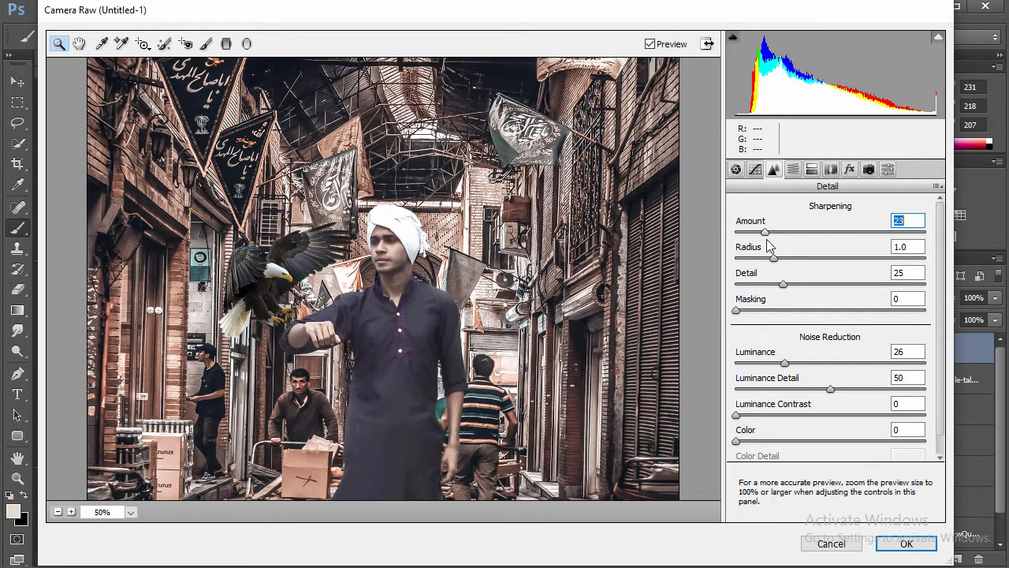
right_click(415, 257)
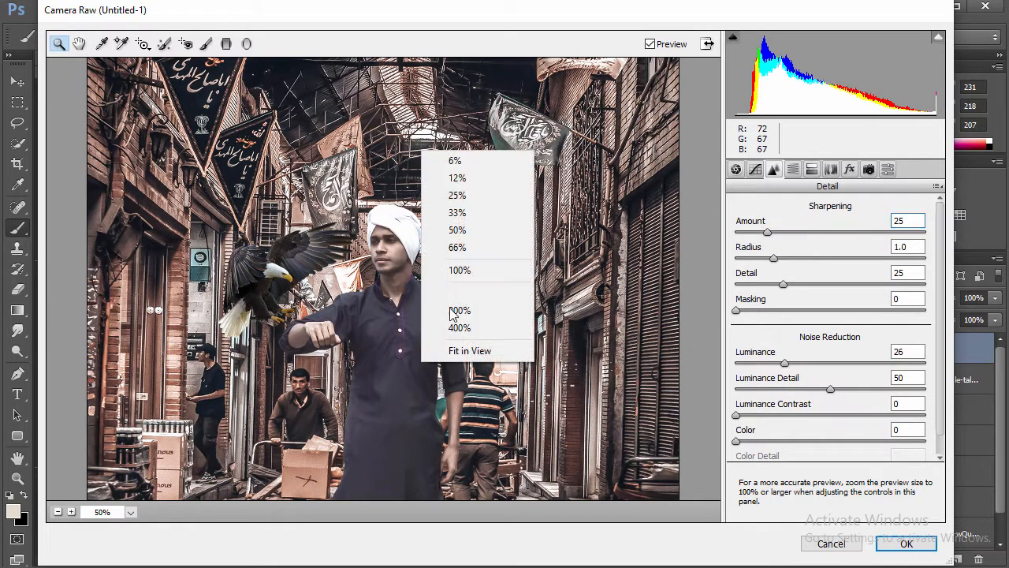
click(473, 351)
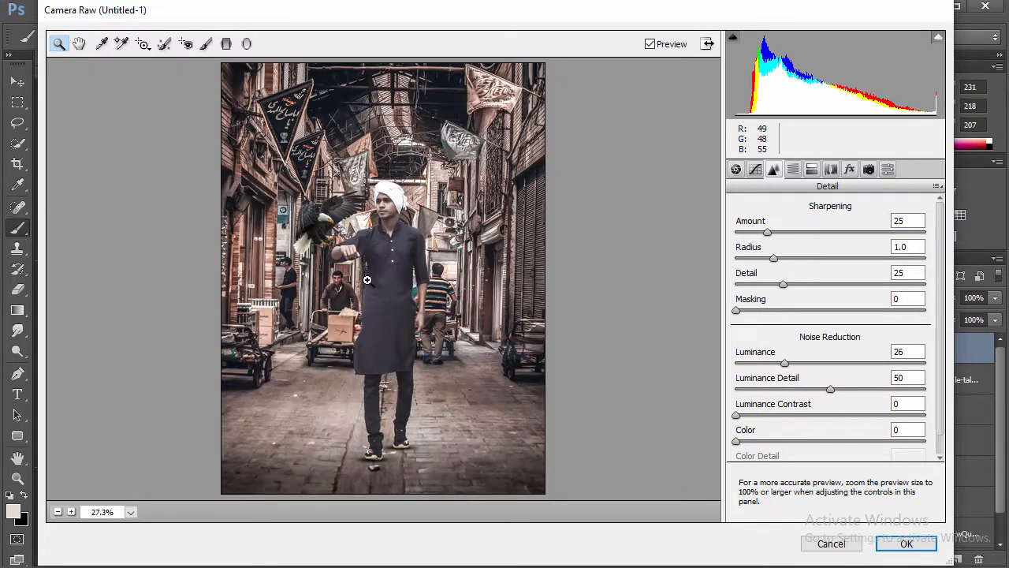
click(896, 543)
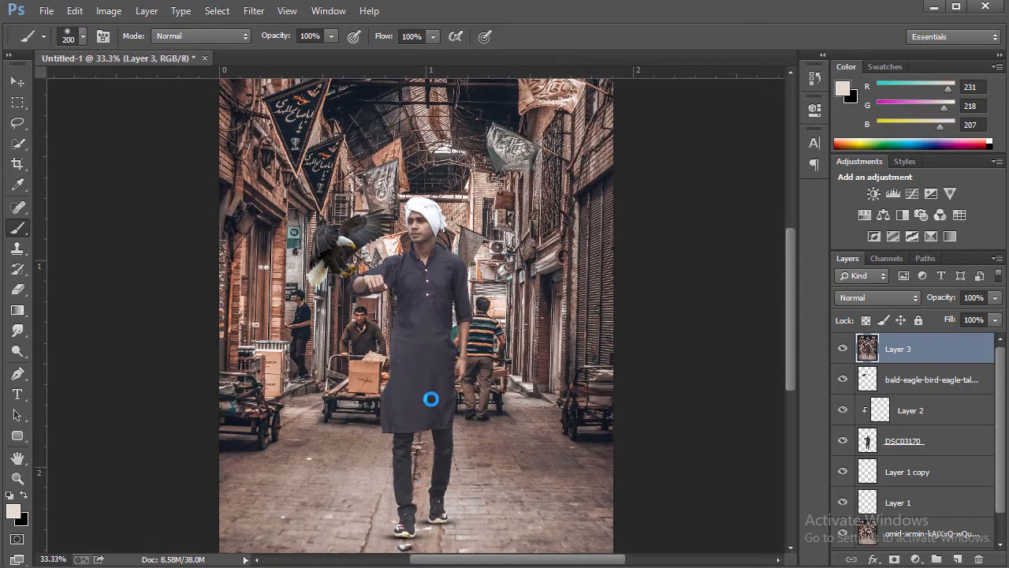
Step: Examine the graded composite up close and as a whole, checking the man, the eagle and the darkened street
key(z)
click(429, 320)
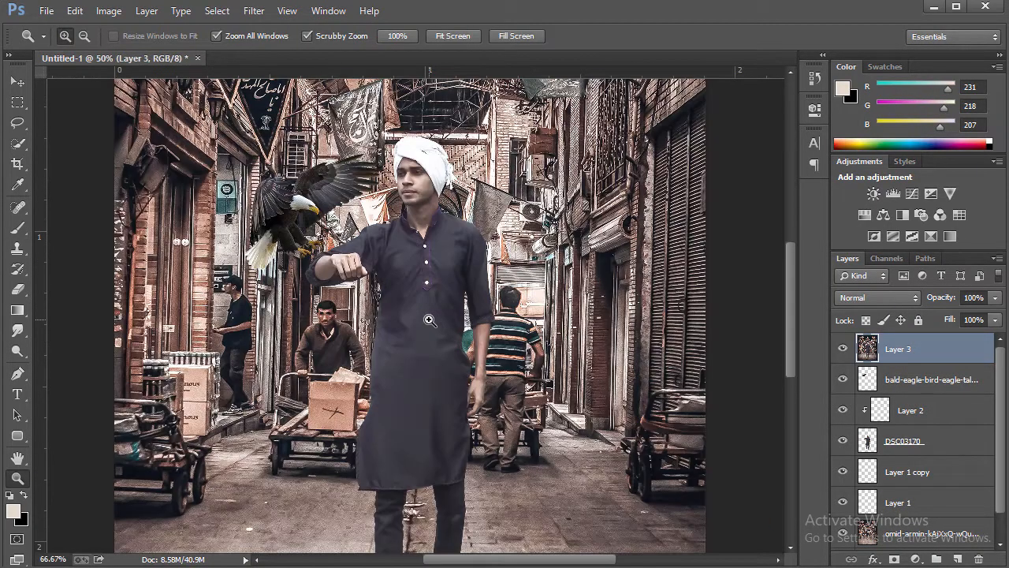
click(429, 320)
right_click(451, 245)
click(476, 260)
right_click(464, 237)
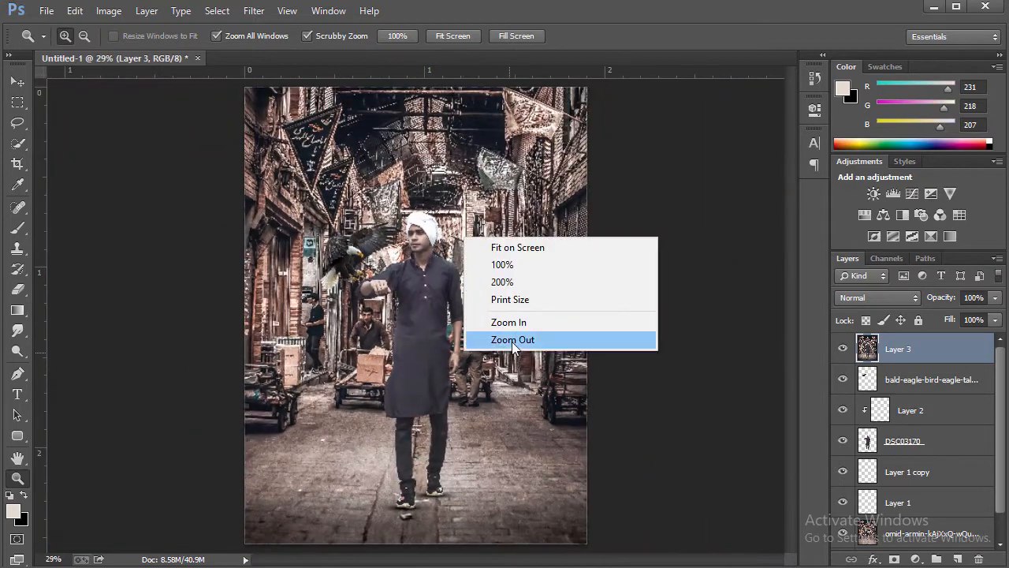
click(496, 340)
click(415, 293)
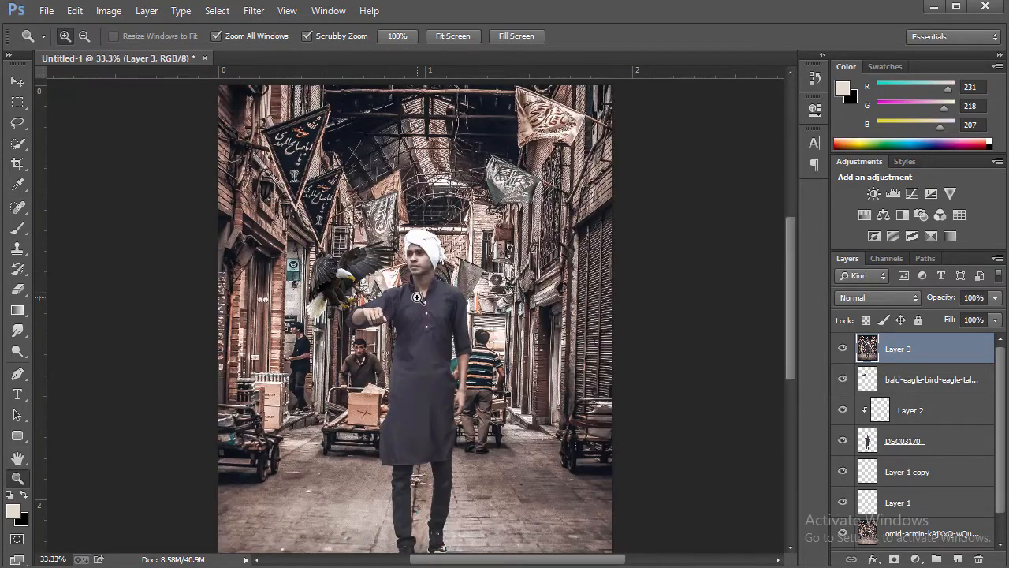
click(416, 299)
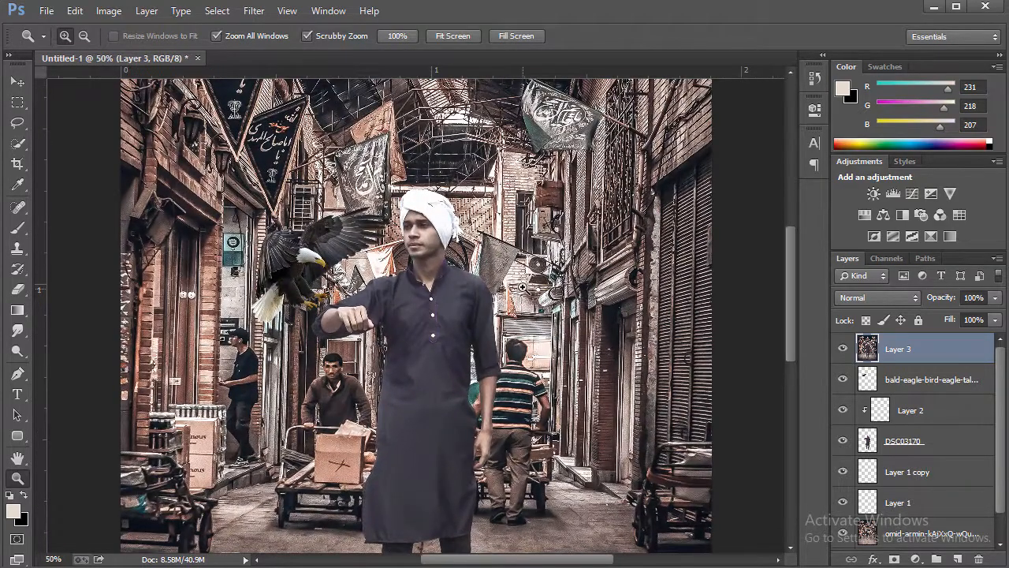
key(ctrl+minus)
key(ctrl+minus)
key(ctrl+plus)
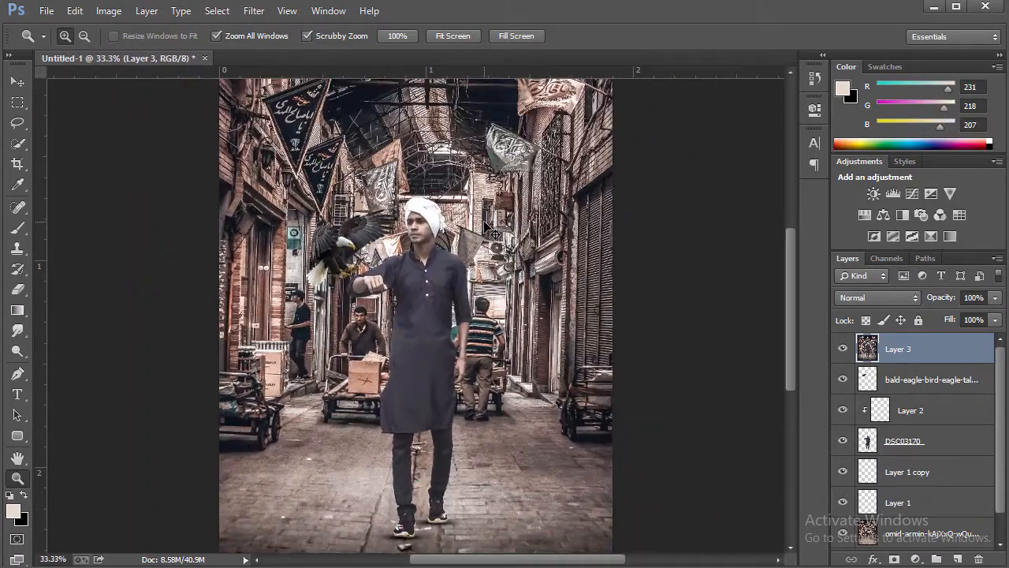
key(ctrl+minus)
key(ctrl+plus)
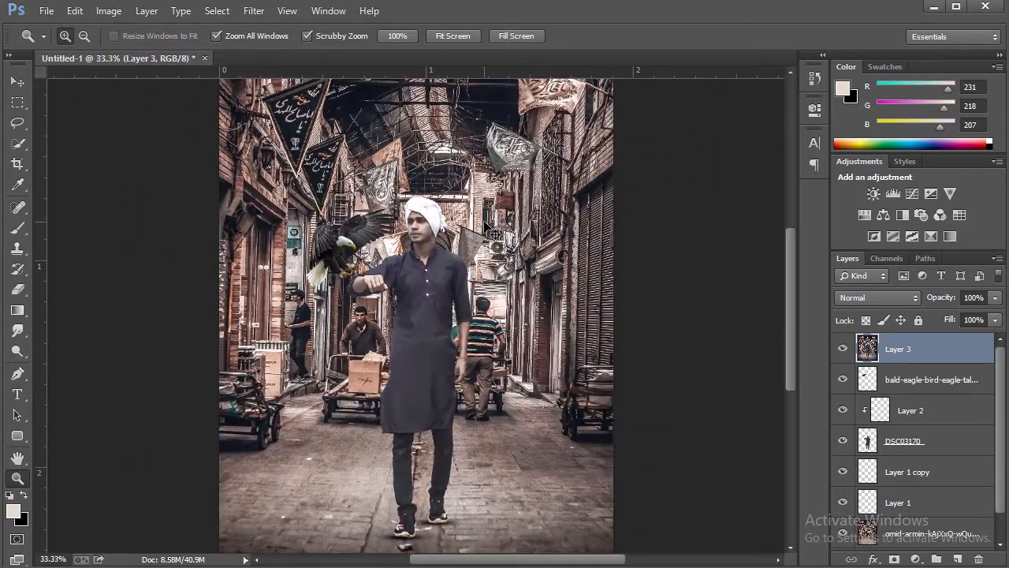
key(ctrl+minus)
key(ctrl+plus)
scroll(462, 278, down, 2)
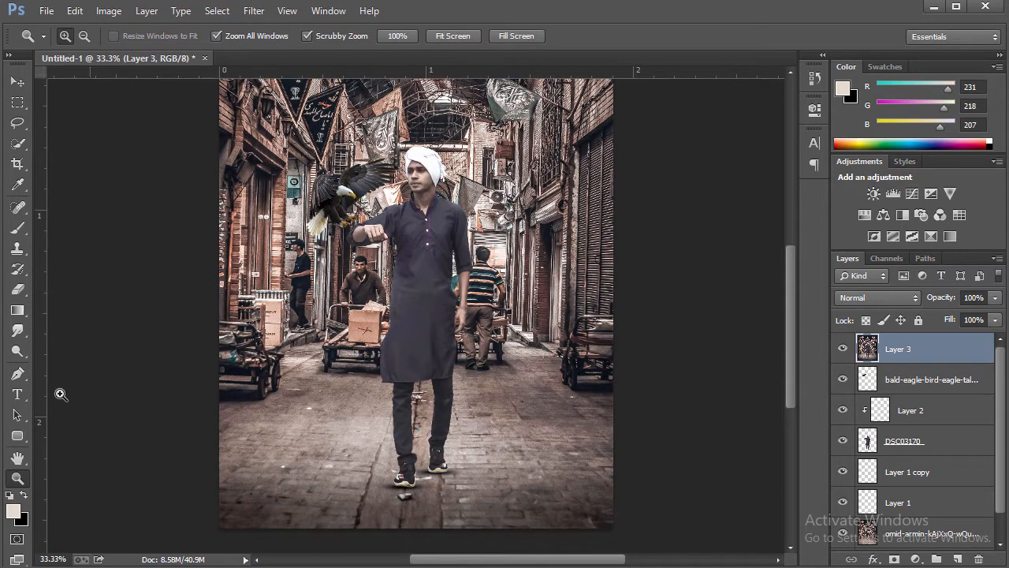
Step: Add the widely spaced title RAMADAN in light-beige 4 pt Lucida Console across the lower part of the man's tunic
click(19, 396)
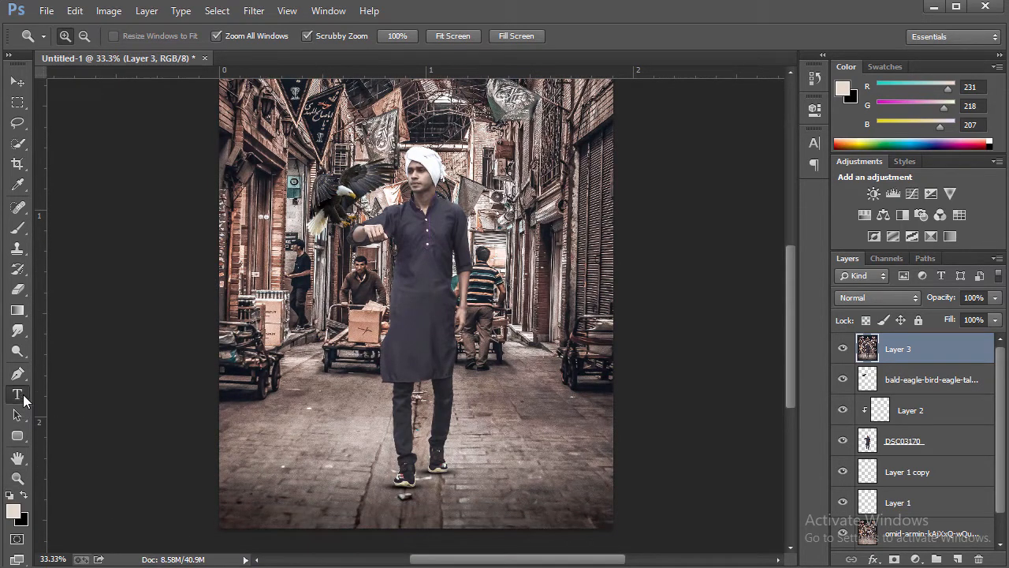
click(258, 353)
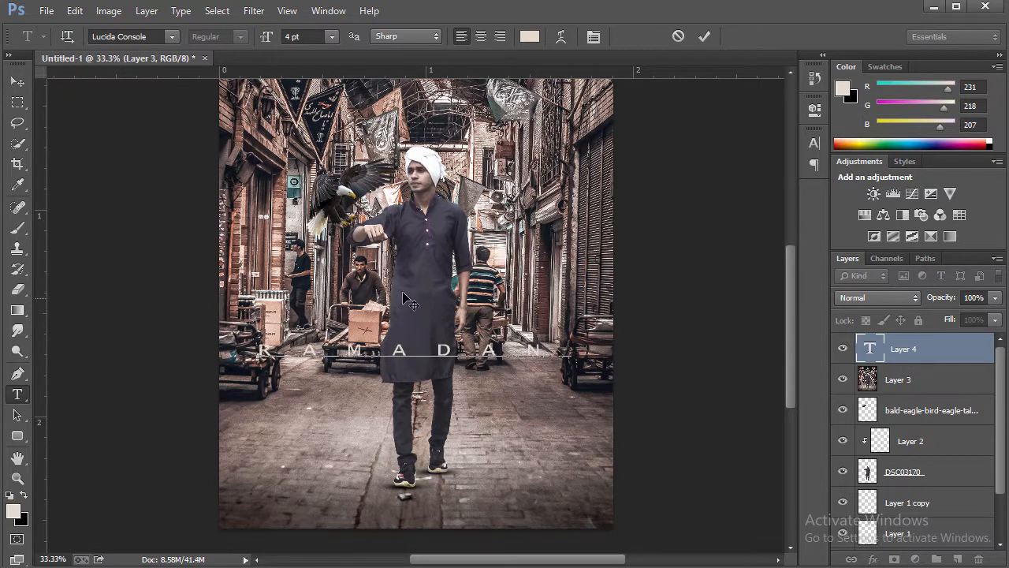
click(704, 36)
Step: Move the RAMADAN title down onto the pavement below the man's feet, near the image's bottom edge
click(11, 83)
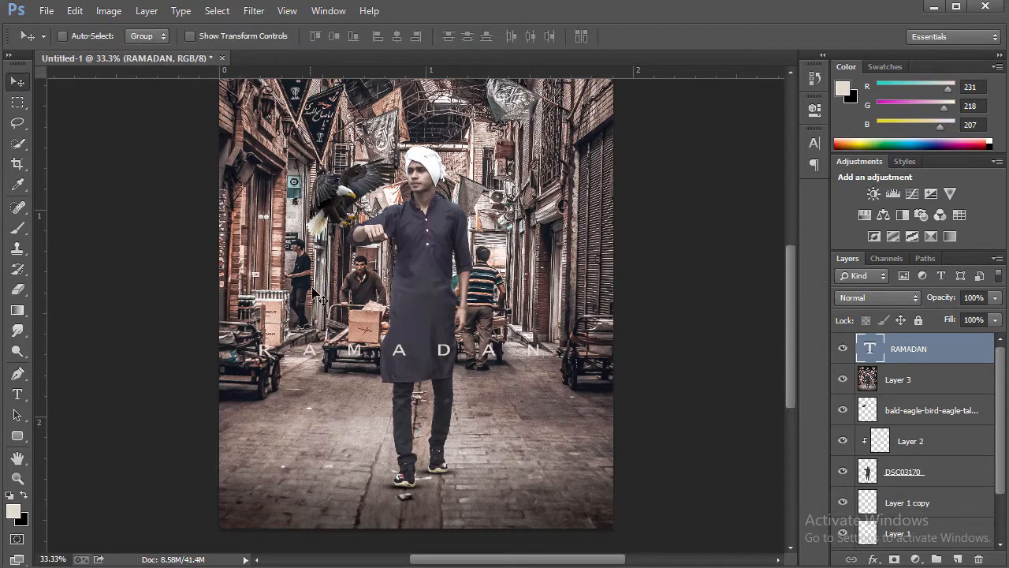
drag(401, 353, 403, 511)
key(ctrl+minus)
key(ctrl+plus)
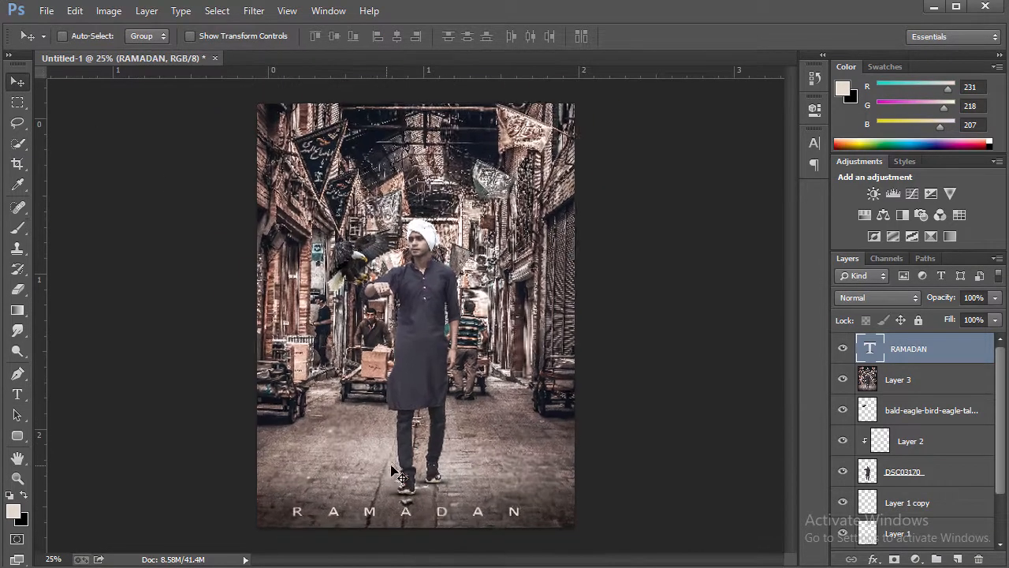
key(ctrl+minus)
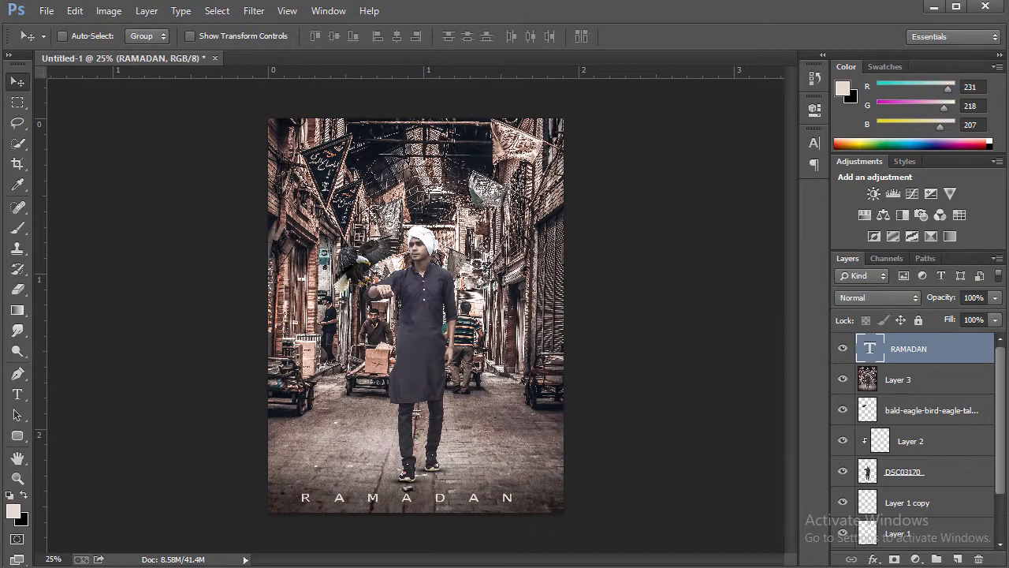
Step: Add a layer above the RAMADAN title and fill it with the merged composite using Apply Image
click(957, 559)
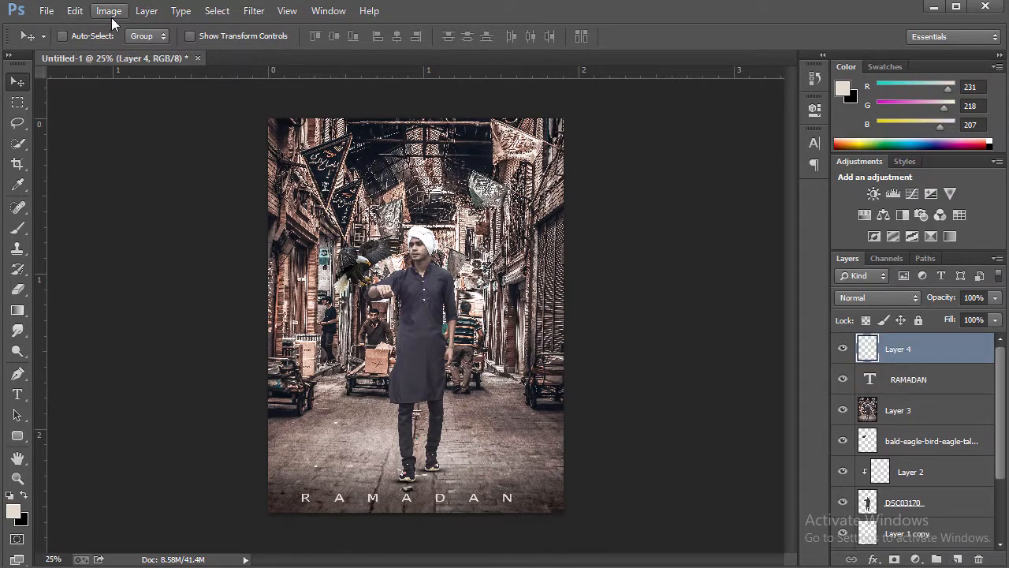
click(109, 10)
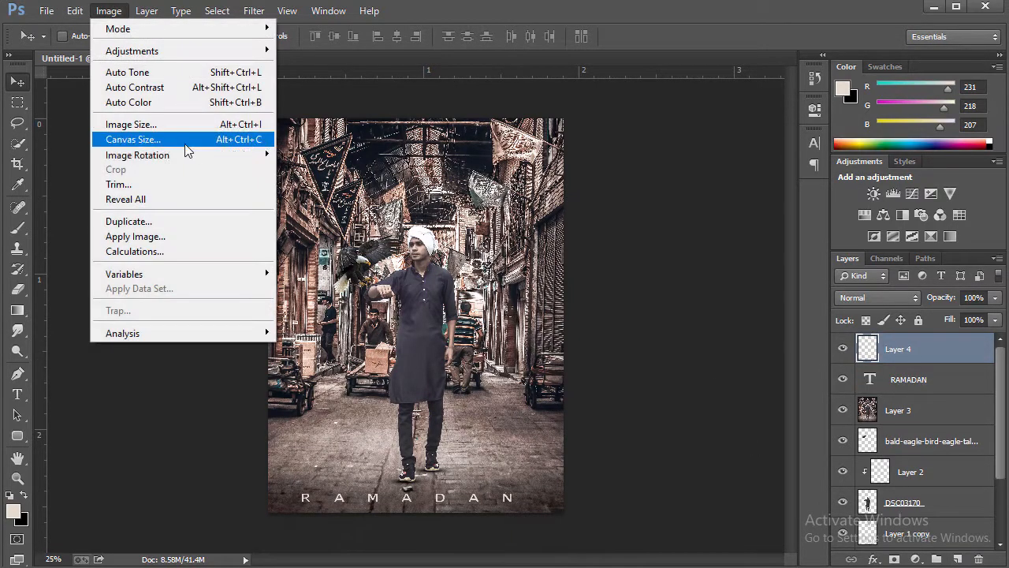
click(175, 240)
click(636, 157)
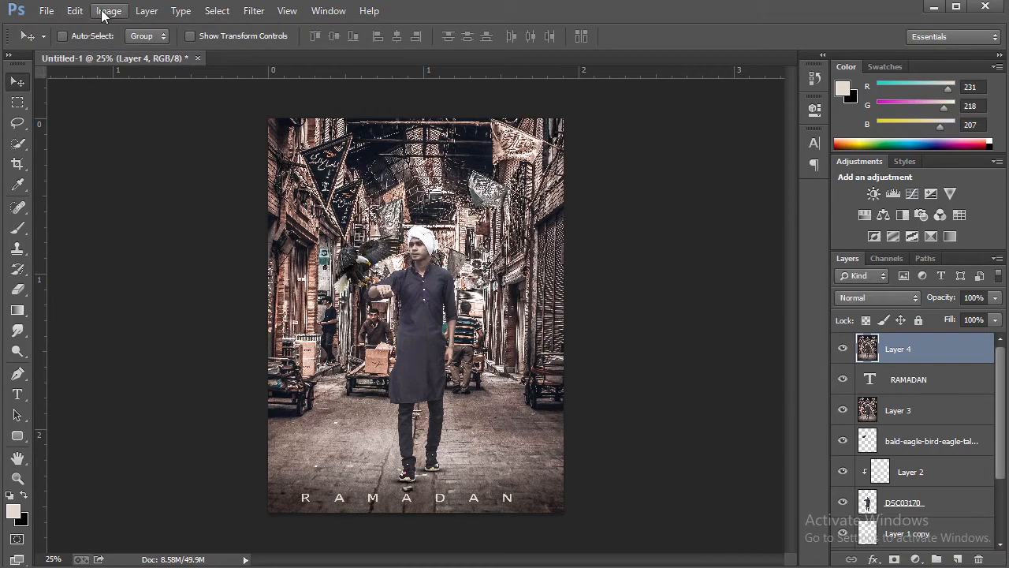
Step: Apply Levels to the new merged layer with the black input level at 12, comparing the preview off and on
click(107, 11)
mouse_move(140, 48)
click(363, 63)
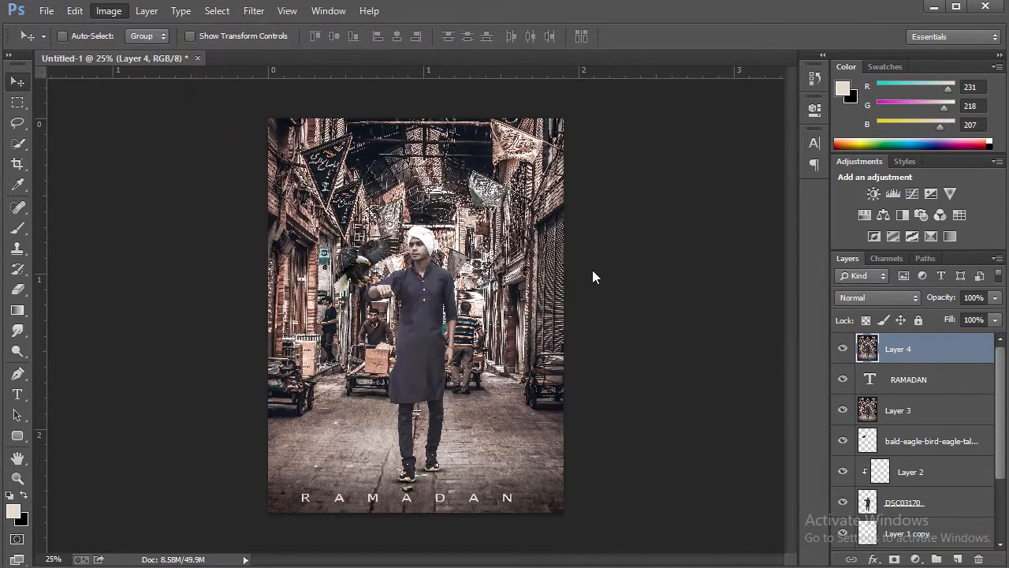
key(ctrl+plus)
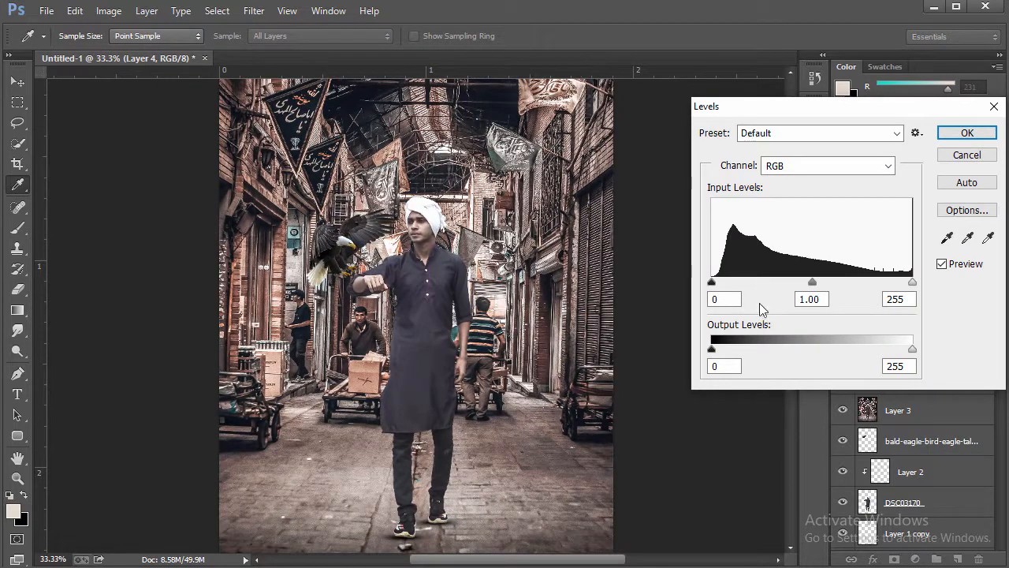
drag(712, 283, 716, 288)
mouse_move(913, 289)
mouse_down()
mouse_move(894, 287)
mouse_move(924, 288)
mouse_up()
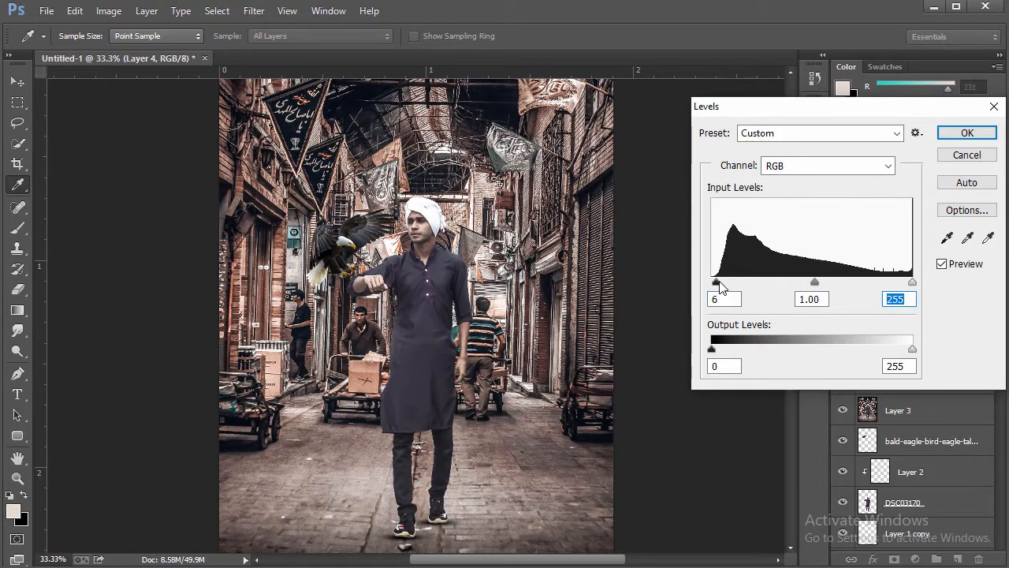
drag(720, 288, 721, 287)
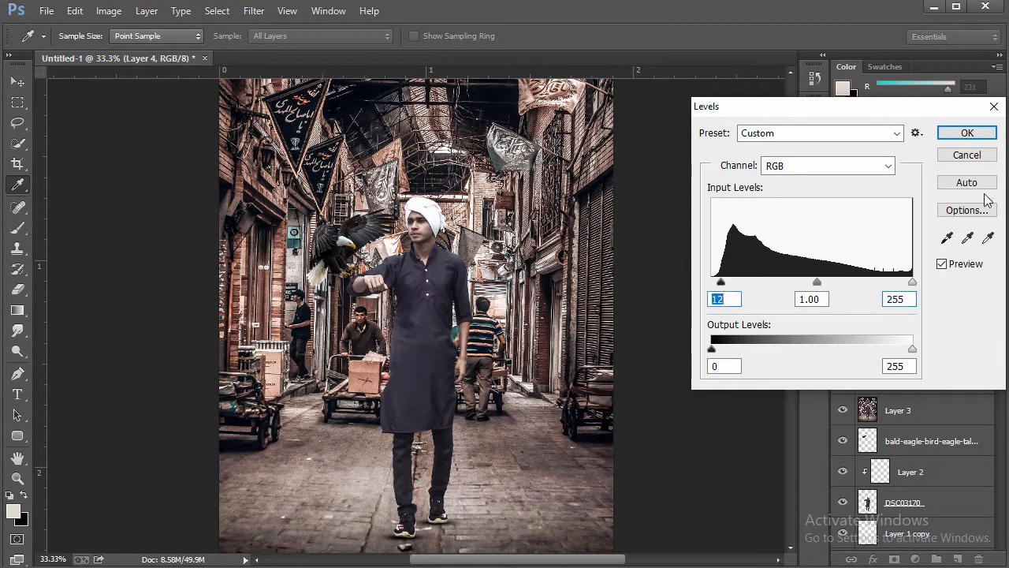
click(942, 264)
click(941, 263)
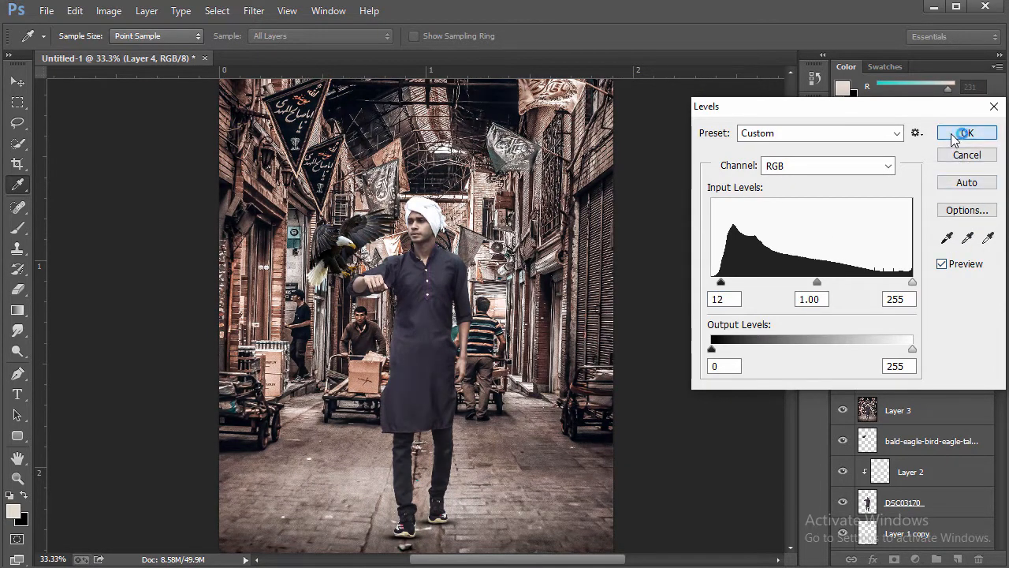
click(965, 133)
Step: Inspect the Levels-adjusted composite close up on the man and eagle, and at a wider view
key(v)
key(ctrl+plus)
key(ctrl+plus)
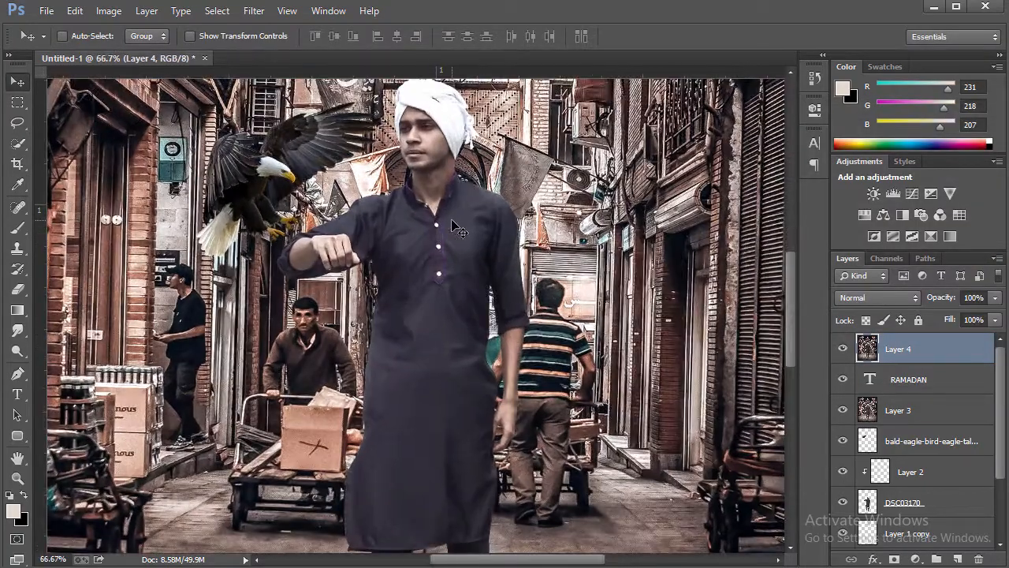
key(ctrl+minus)
key(ctrl+minus)
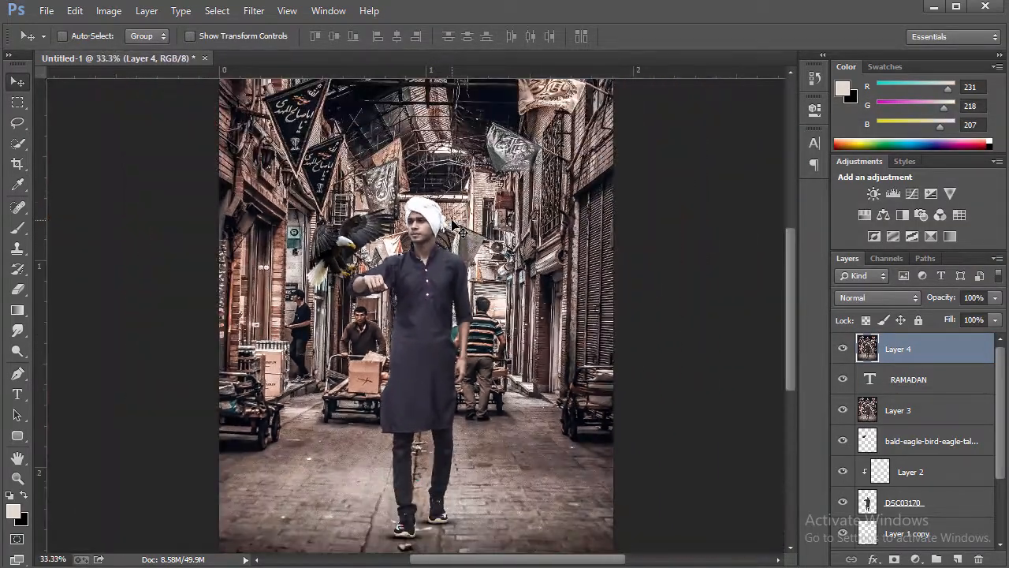
key(ctrl+minus)
key(ctrl+plus)
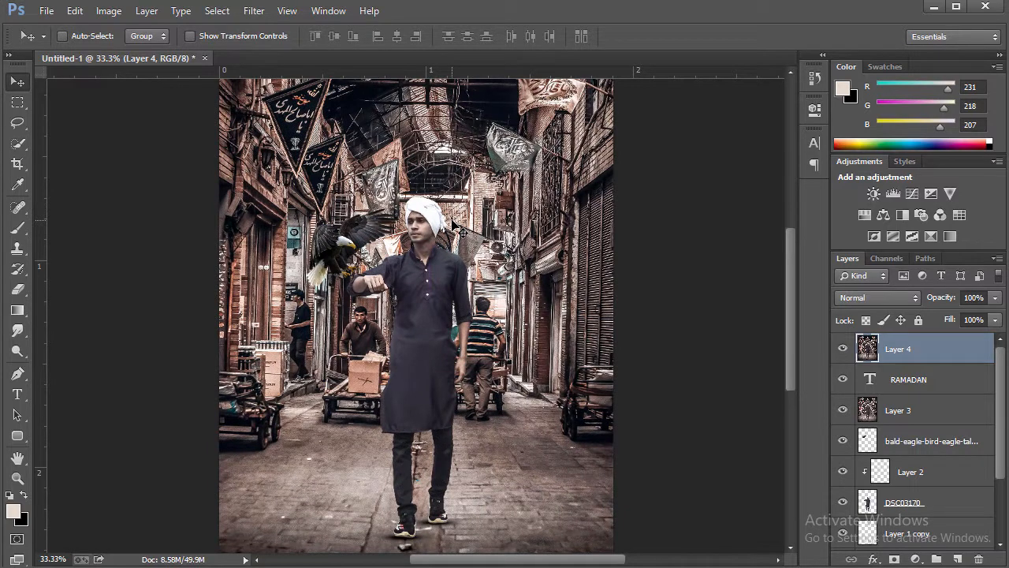